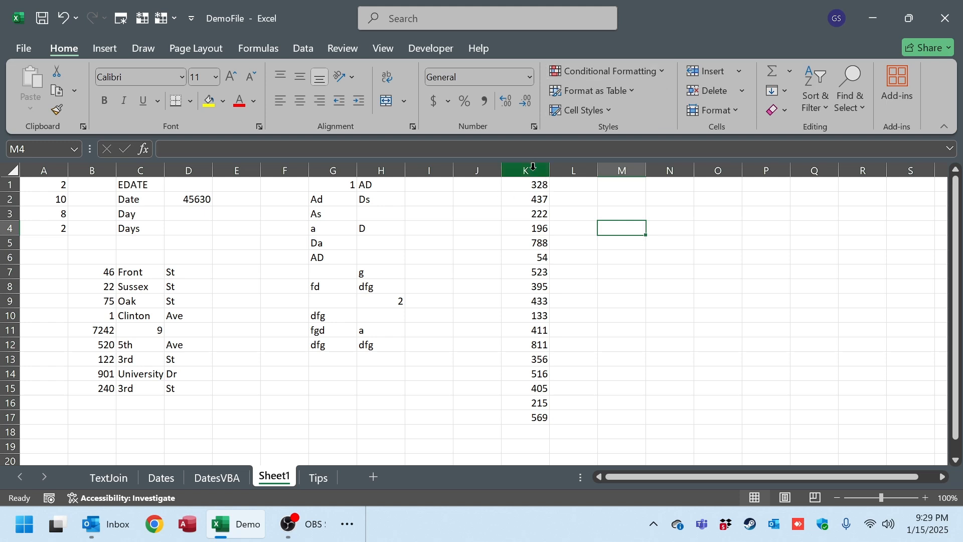
Select column K and set up a Greater Than highlight rule with a threshold of 250.
{"action": "left_click_drag", "start_coordinate": [536, 187], "coordinate": [522, 417]}
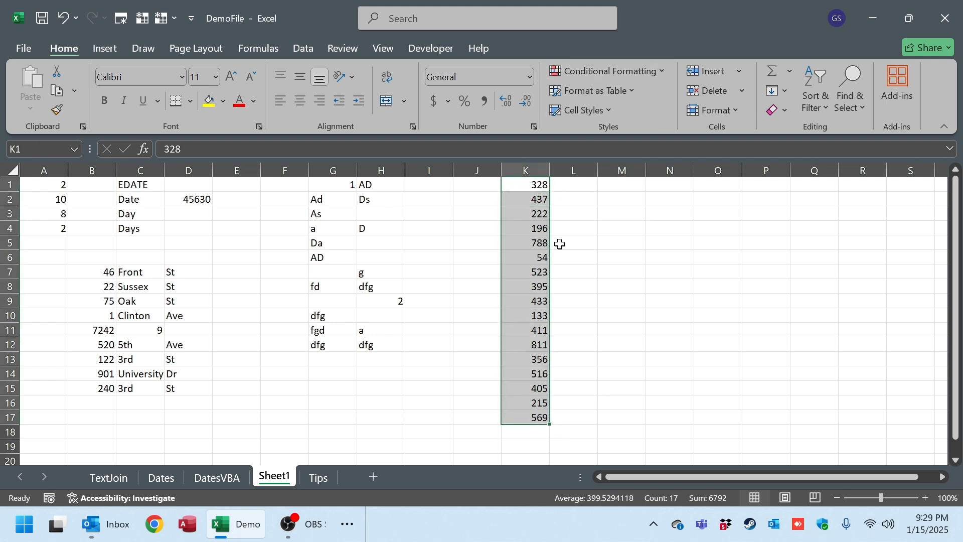
{"action": "left_click", "coordinate": [534, 170]}
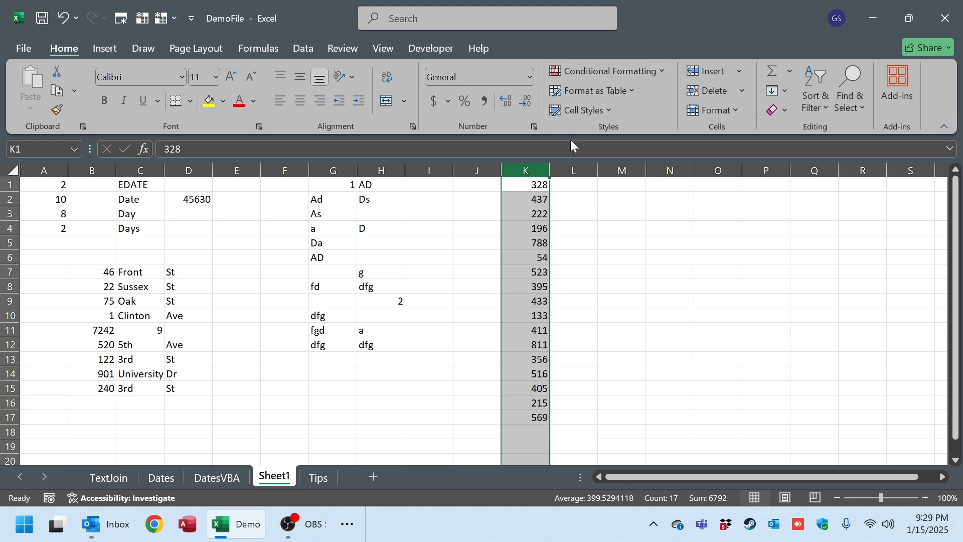
{"action": "left_click", "coordinate": [662, 71]}
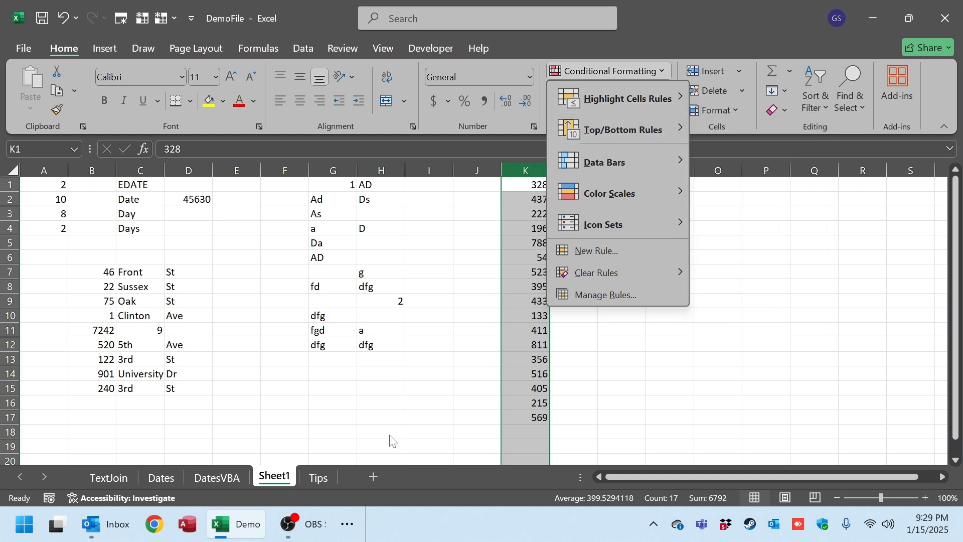
{"action": "mouse_move", "coordinate": [671, 100]}
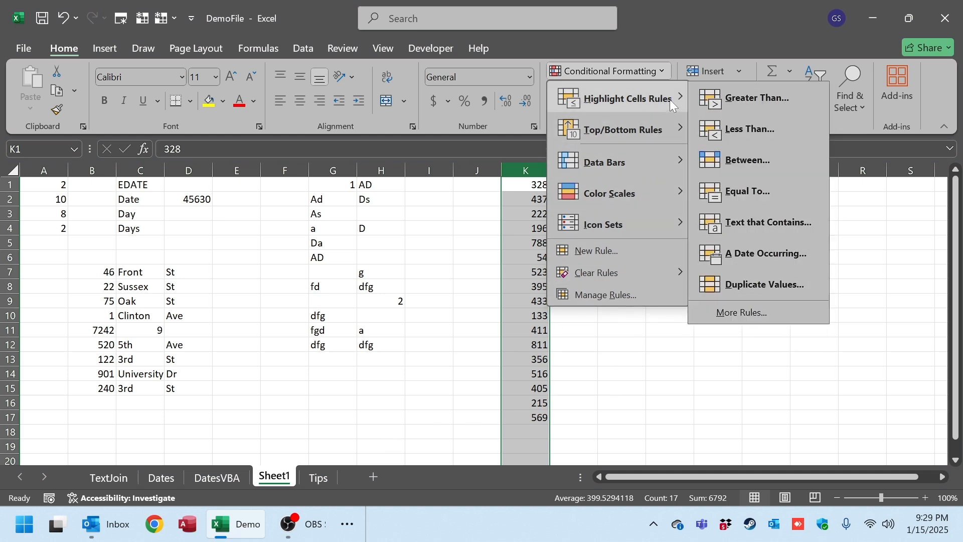
{"action": "left_click", "coordinate": [790, 103]}
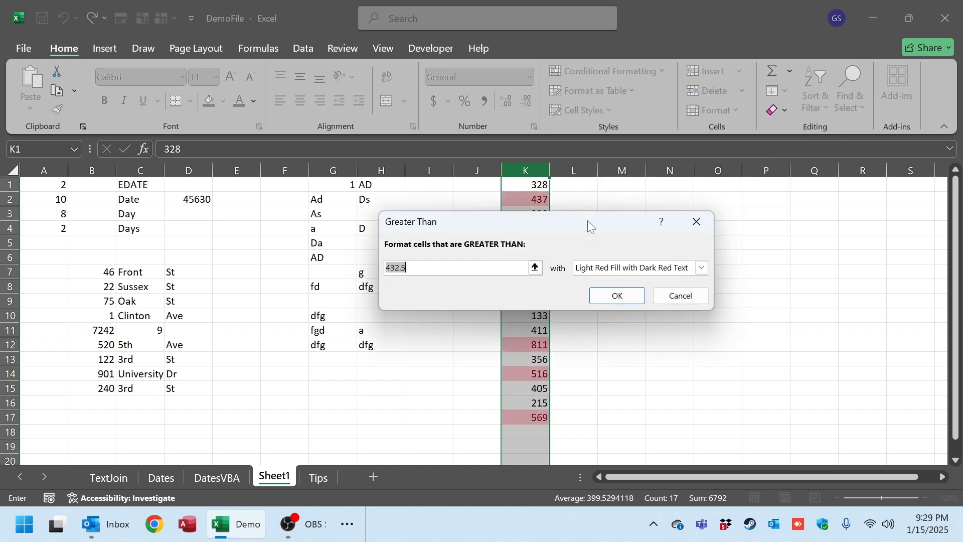
{"action": "left_click_drag", "start_coordinate": [588, 221], "coordinate": [817, 225]}
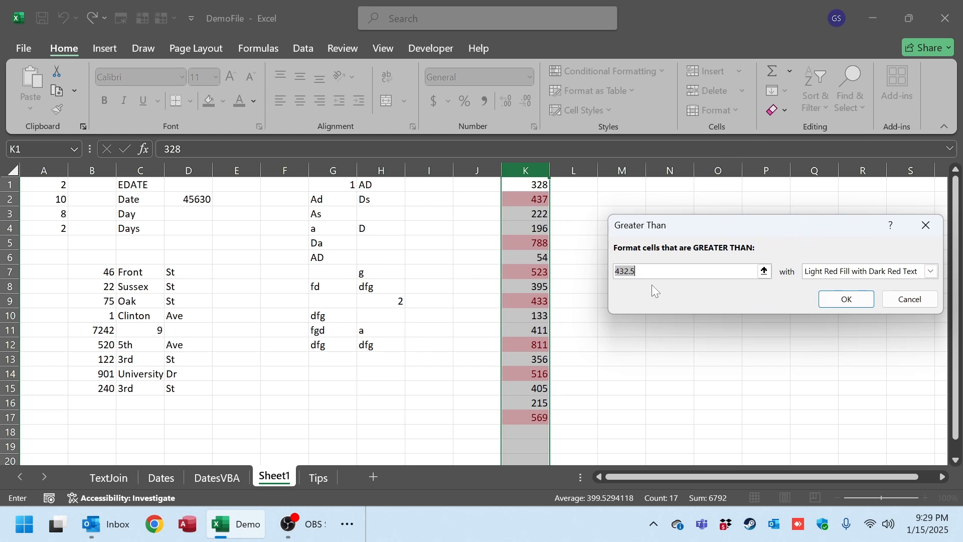
{"action": "type", "text": "=$K$2"}
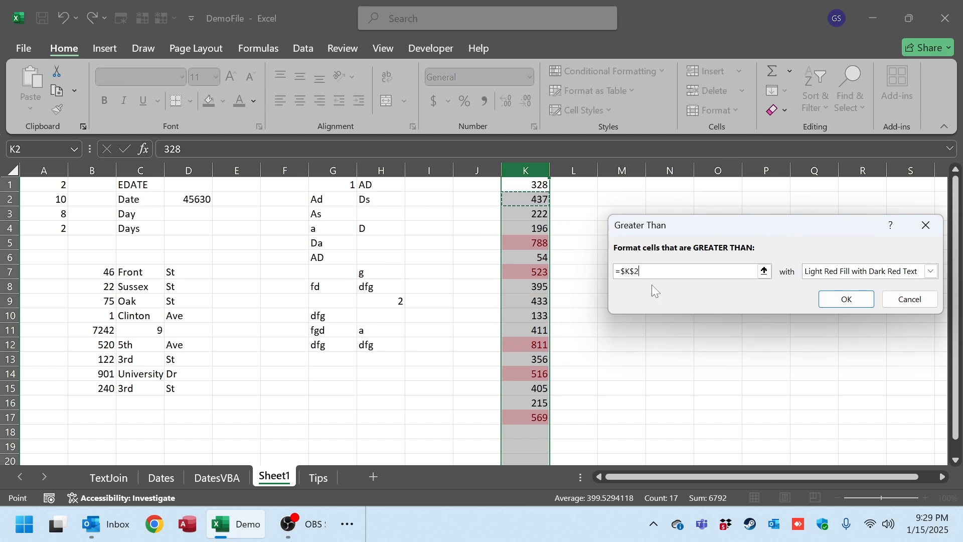
{"action": "key", "text": "BackSpace"}
{"action": "key", "text": "BackSpace"}
{"action": "key", "text": "BackSpace"}
{"action": "key", "text": "BackSpace"}
{"action": "key", "text": "BackSpace"}
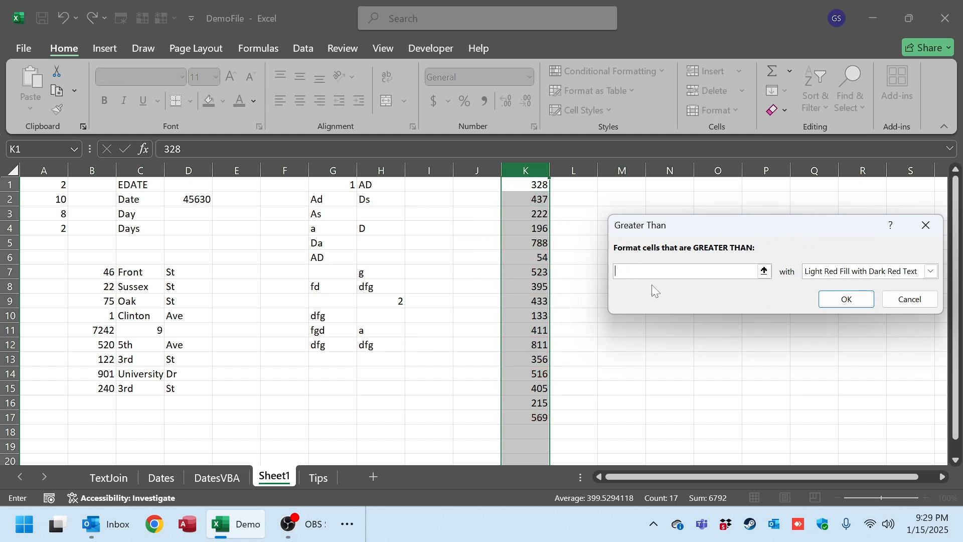
{"action": "type", "text": "250"}
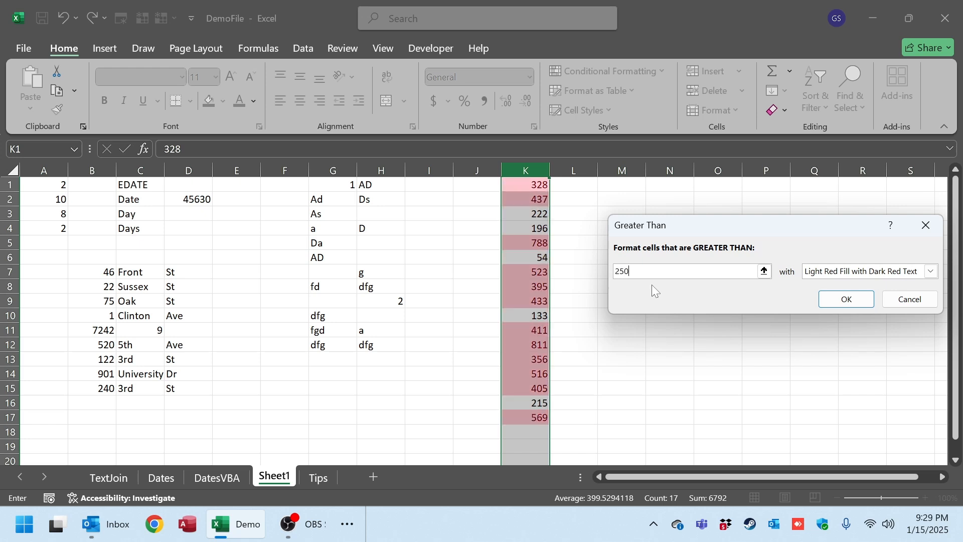
Preview Light Red Fill and Red Text for the rule, and apply Yellow Fill with Dark Yellow Text.
{"action": "left_click", "coordinate": [931, 271]}
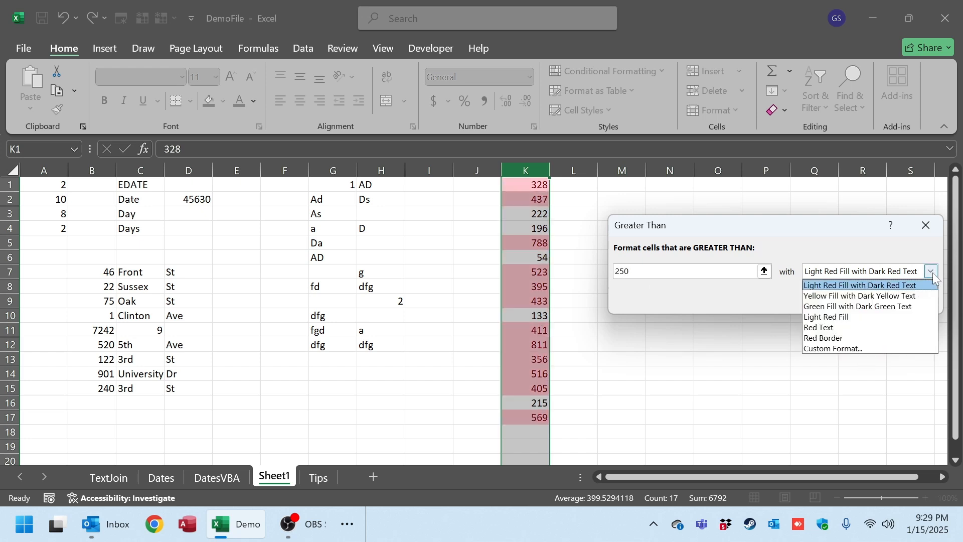
{"action": "left_click", "coordinate": [846, 317]}
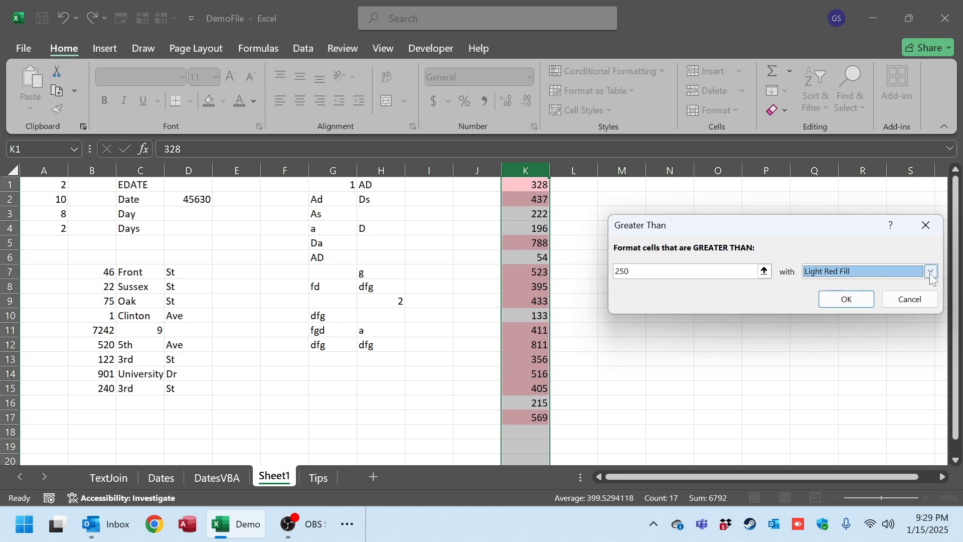
{"action": "left_click", "coordinate": [930, 271]}
{"action": "left_click", "coordinate": [837, 329]}
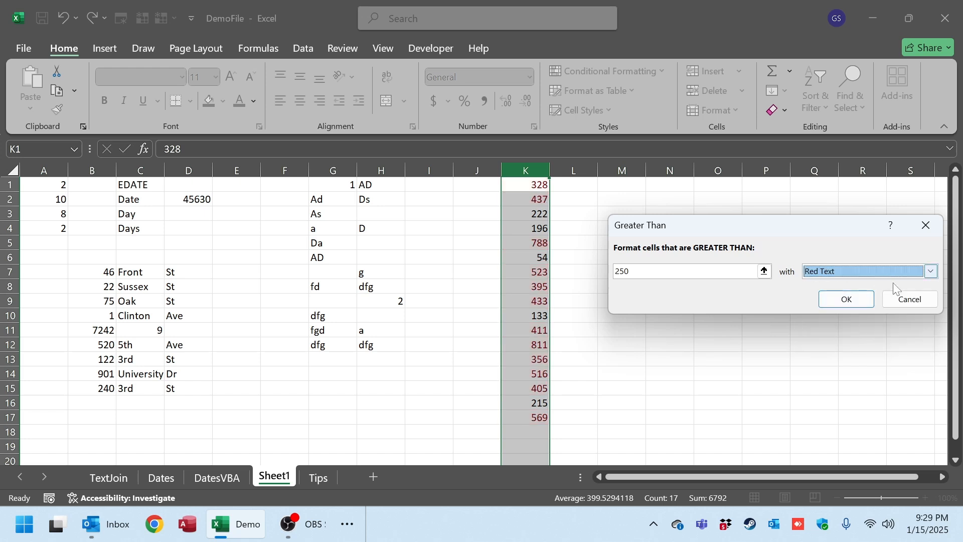
{"action": "left_click", "coordinate": [931, 271]}
{"action": "left_click", "coordinate": [852, 297]}
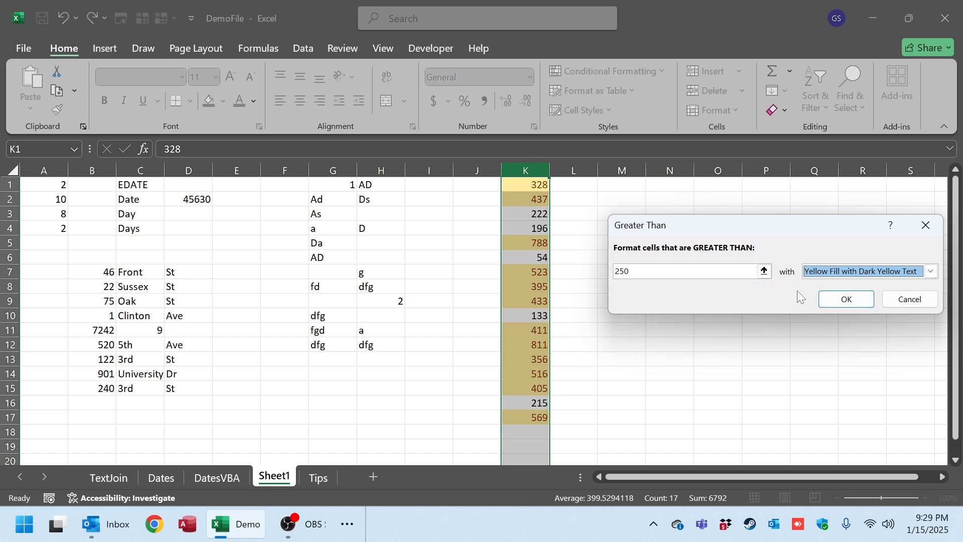
{"action": "left_click", "coordinate": [844, 298]}
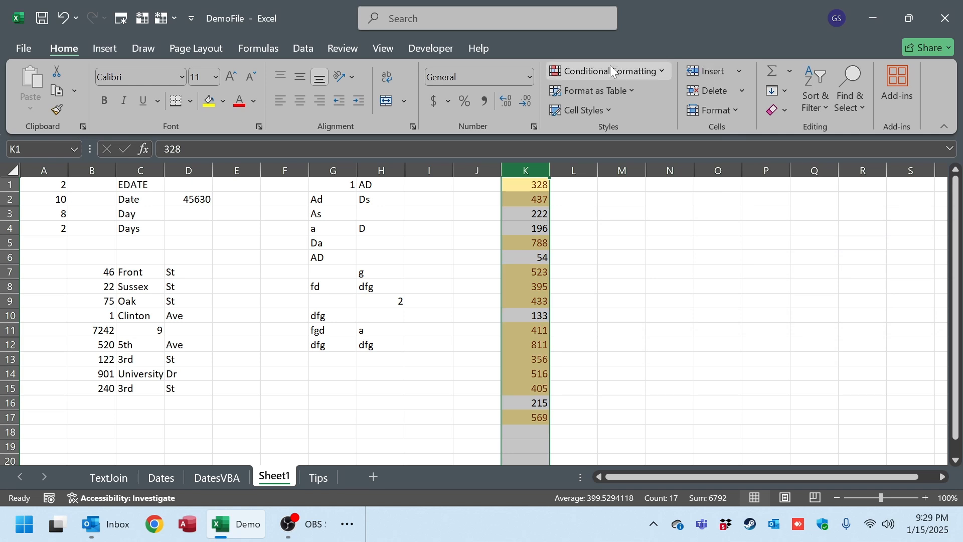
Clear the conditional formatting rules from the selected cells in column K.
{"action": "left_click", "coordinate": [666, 72]}
{"action": "mouse_move", "coordinate": [599, 273]}
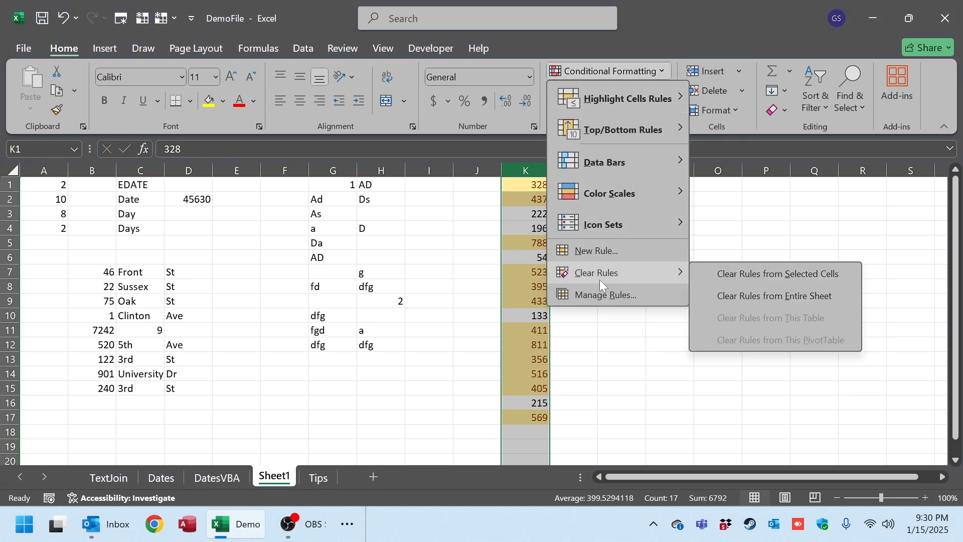
{"action": "left_click", "coordinate": [802, 276]}
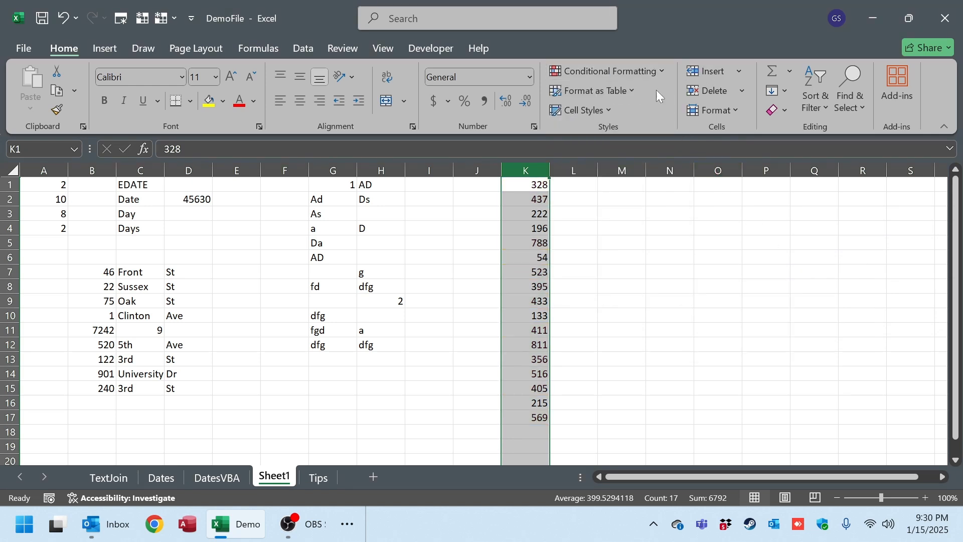
Preview a Between highlight rule on column K with the Red Border format, without applying it.
{"action": "left_click", "coordinate": [653, 70]}
{"action": "mouse_move", "coordinate": [640, 89]}
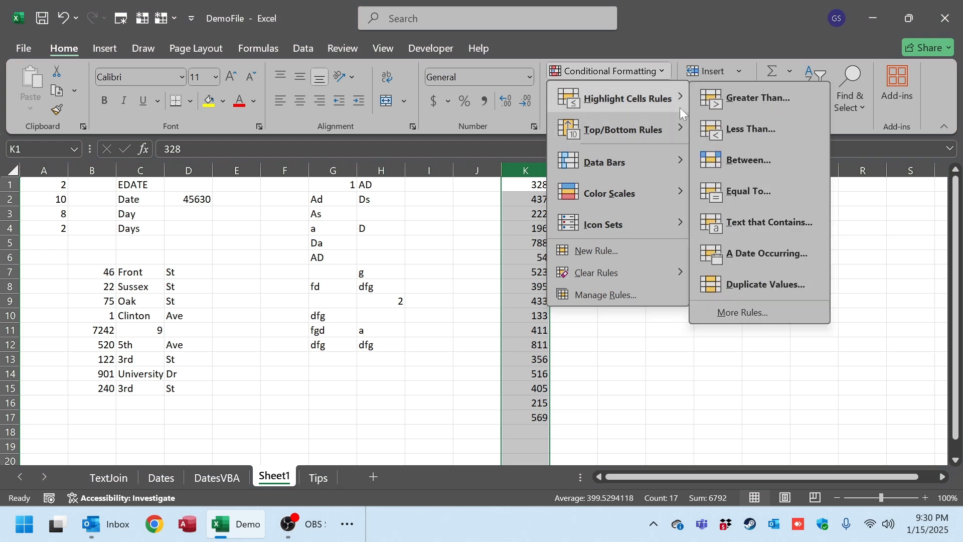
{"action": "left_click", "coordinate": [750, 161]}
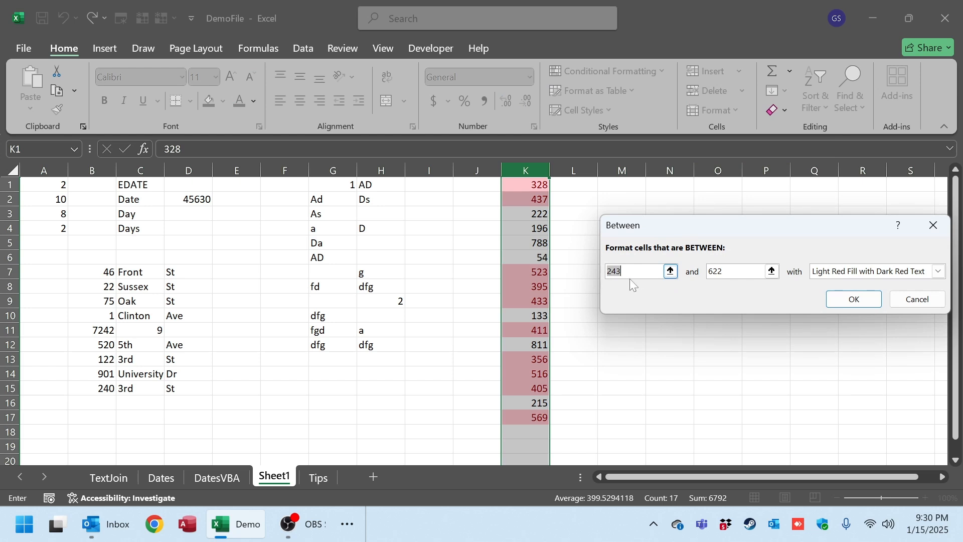
{"action": "left_click", "coordinate": [859, 276]}
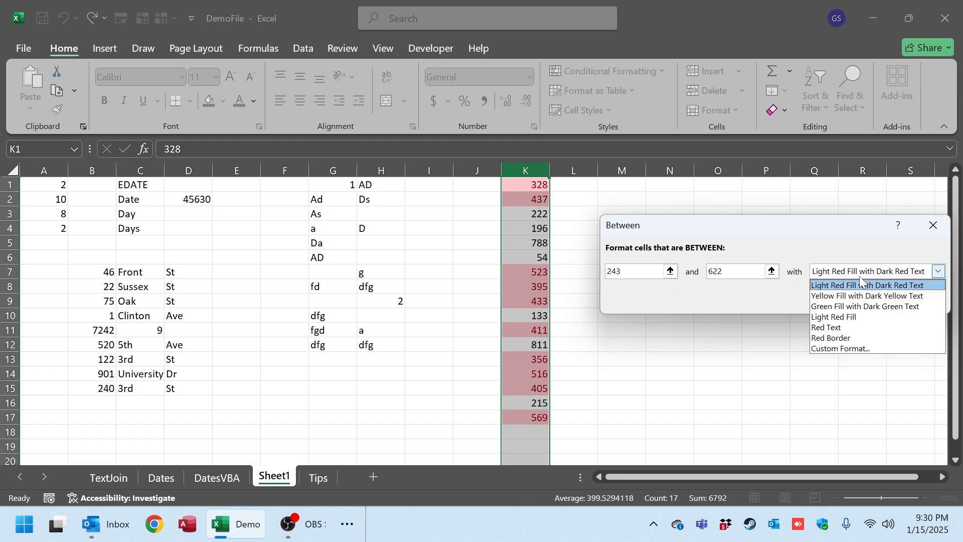
{"action": "left_click", "coordinate": [853, 339]}
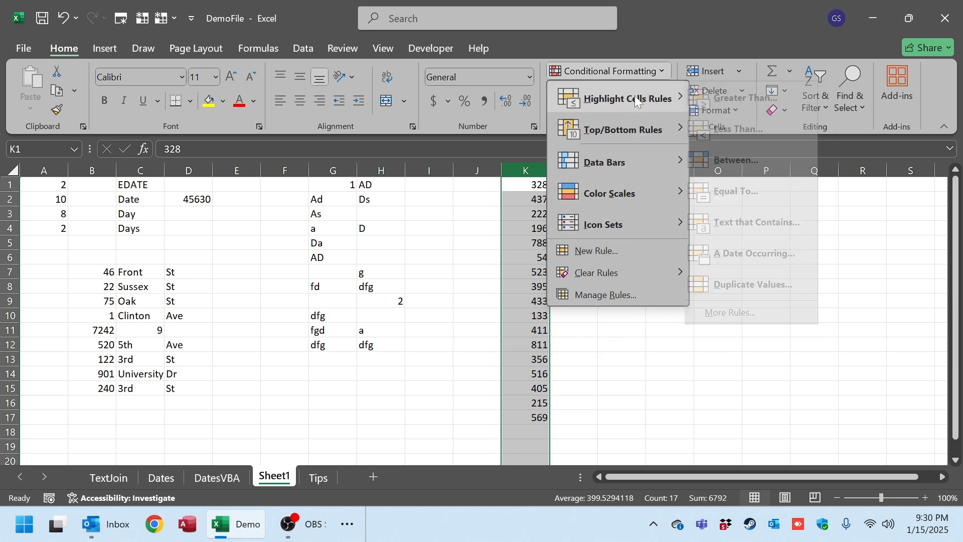
Preview a Top 10 Items rule on column K limited to the top 5 values, and cancel it.
{"action": "mouse_move", "coordinate": [646, 131]}
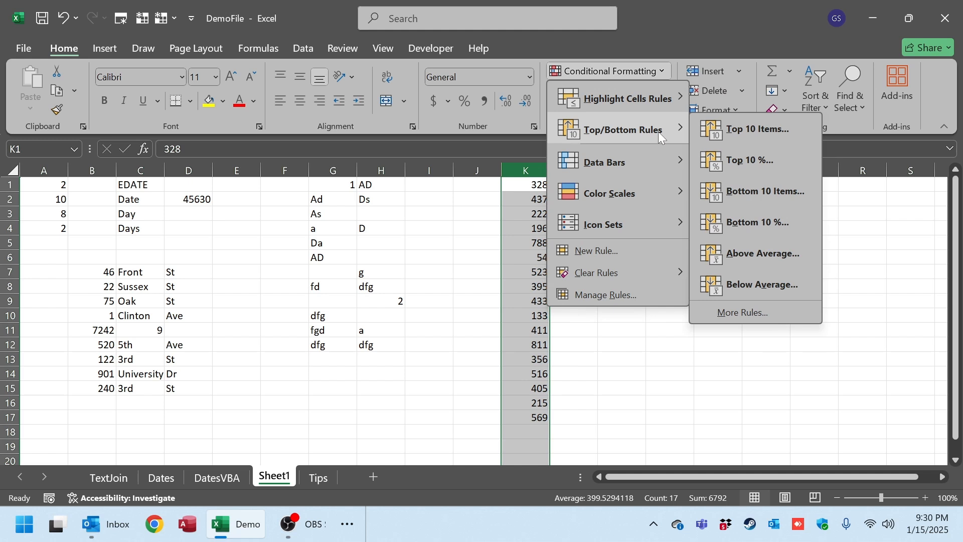
{"action": "left_click", "coordinate": [722, 129]}
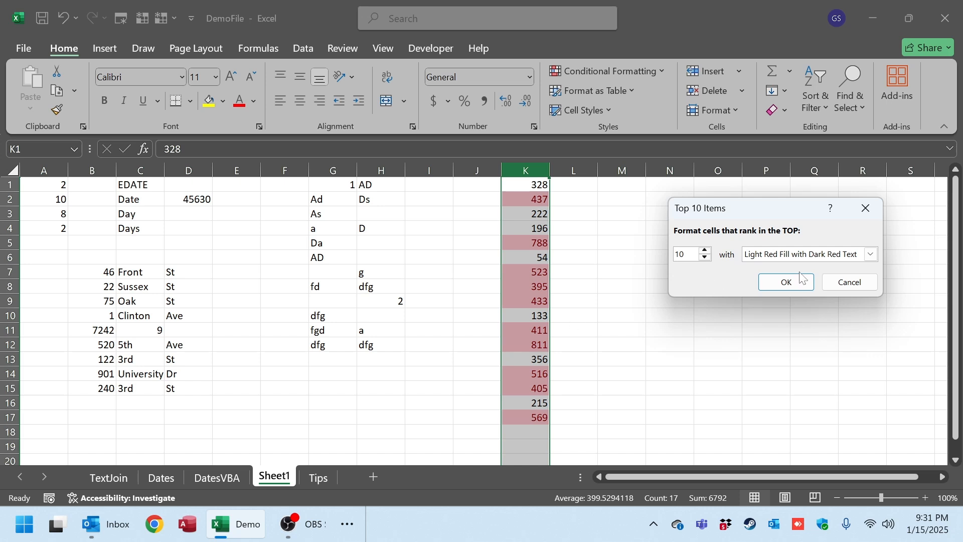
{"action": "key", "text": "Delete"}
{"action": "key", "text": "Delete"}
{"action": "type", "text": "5"}
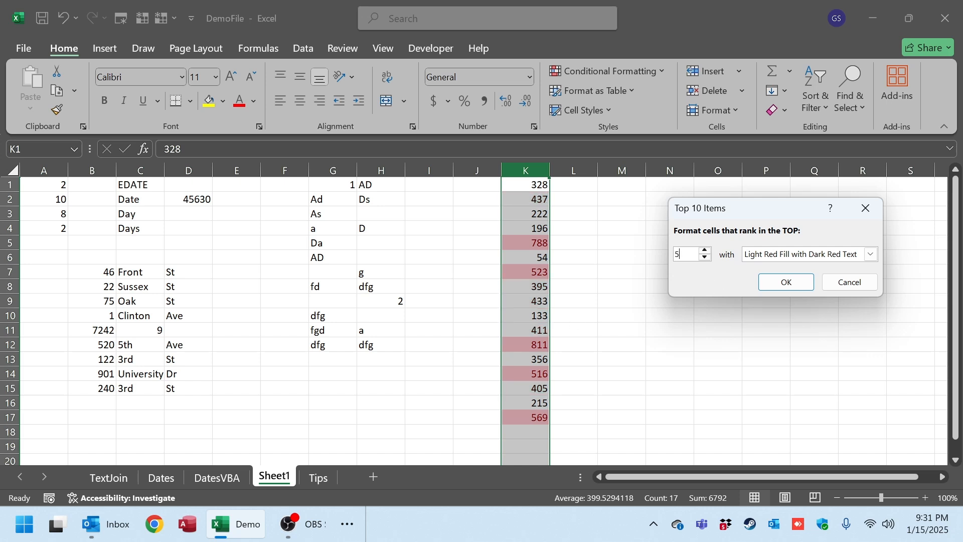
{"action": "left_click", "coordinate": [848, 282]}
Preview a Bottom 10% rule on column K set to 50 percent, and cancel it.
{"action": "left_click", "coordinate": [633, 71]}
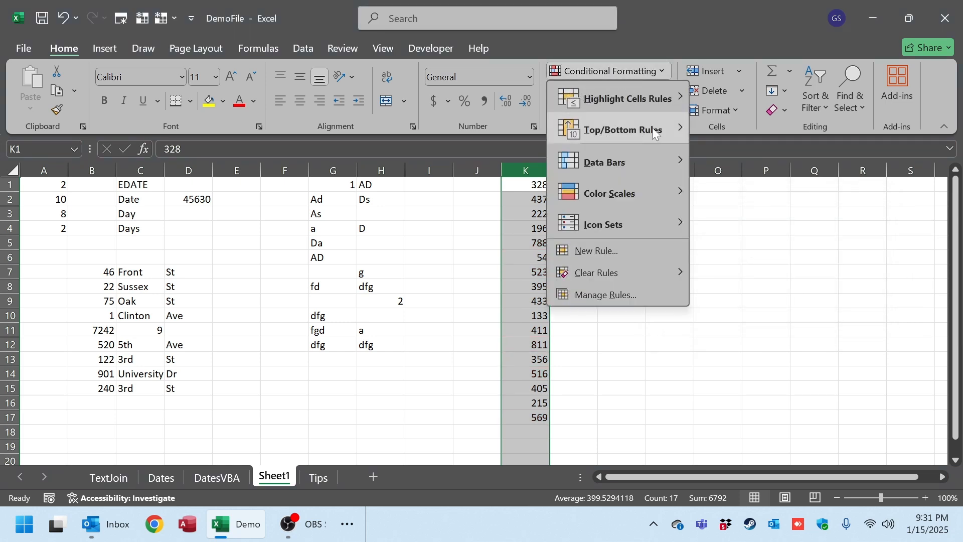
{"action": "mouse_move", "coordinate": [652, 129]}
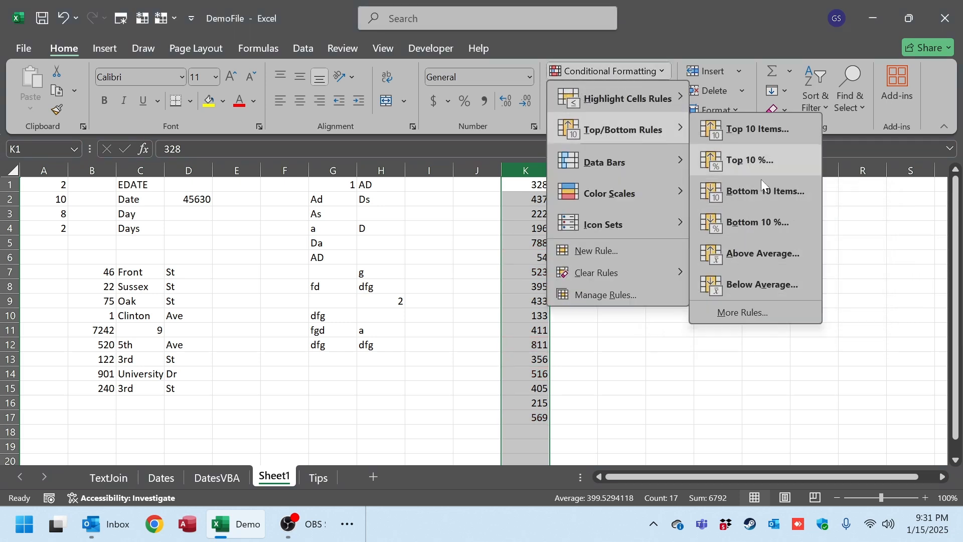
{"action": "left_click", "coordinate": [768, 225]}
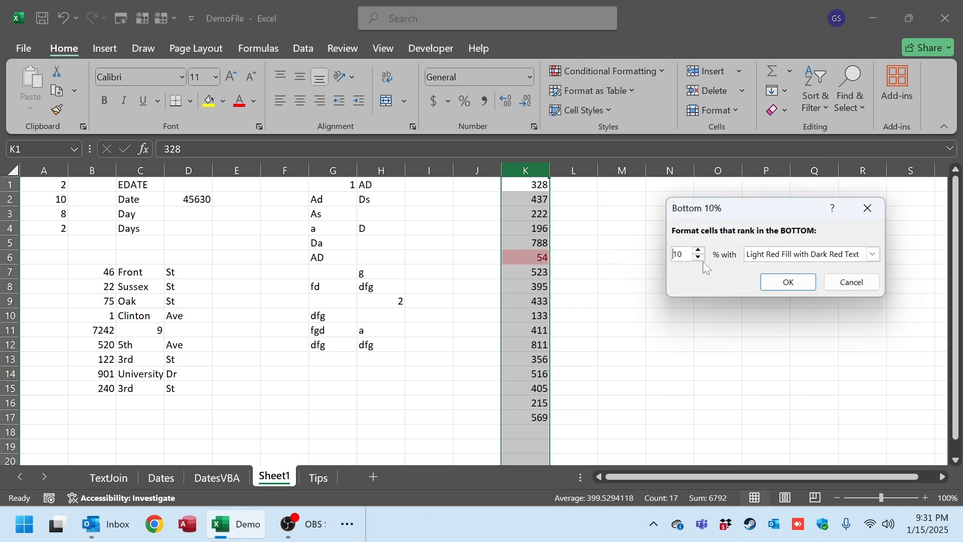
{"action": "left_click_drag", "start_coordinate": [686, 254], "coordinate": [637, 255]}
{"action": "type", "text": "50"}
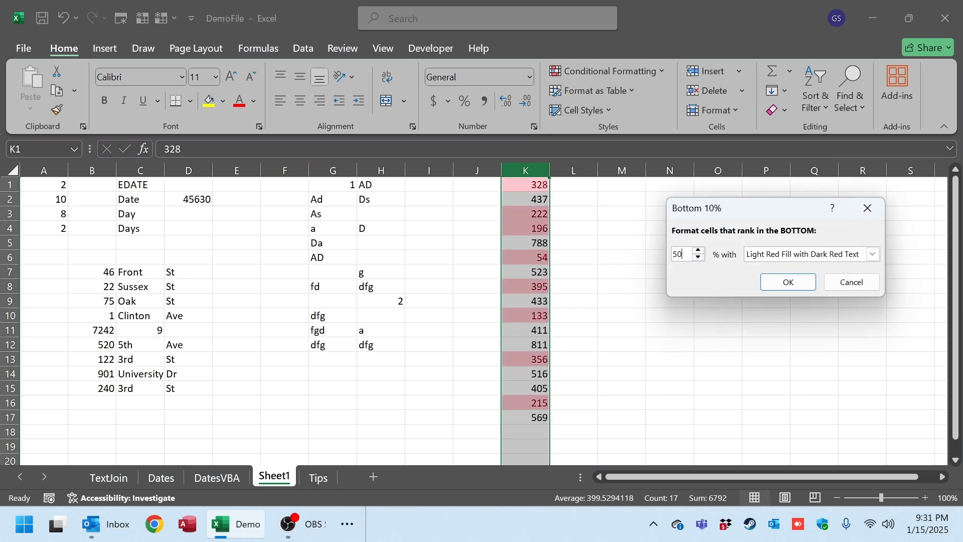
{"action": "left_click", "coordinate": [845, 287]}
Examine the New Formatting Rule settings for top/bottom ranking, value-based formatting and cells that contain given values, without creating a rule.
{"action": "left_click", "coordinate": [624, 68]}
{"action": "mouse_move", "coordinate": [621, 128]}
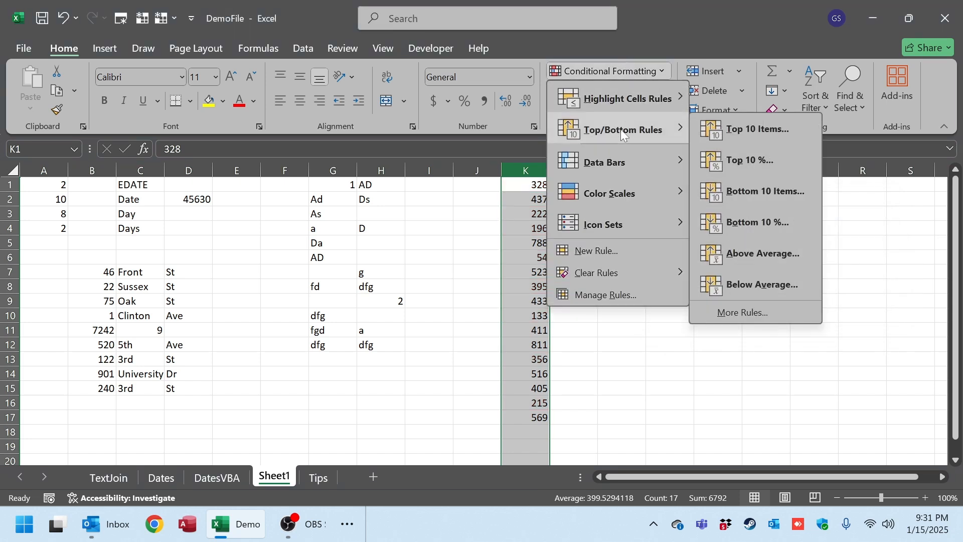
{"action": "left_click", "coordinate": [753, 310]}
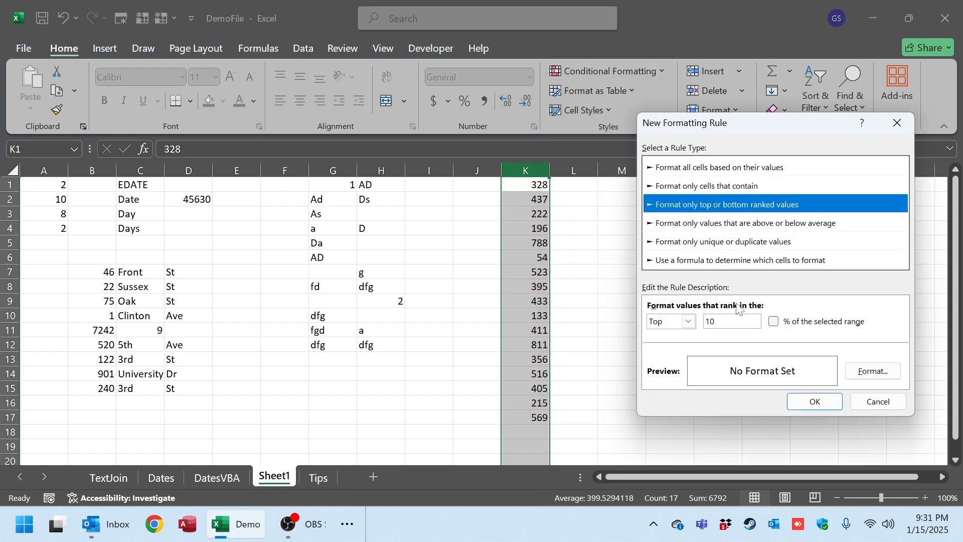
{"action": "left_click", "coordinate": [878, 401]}
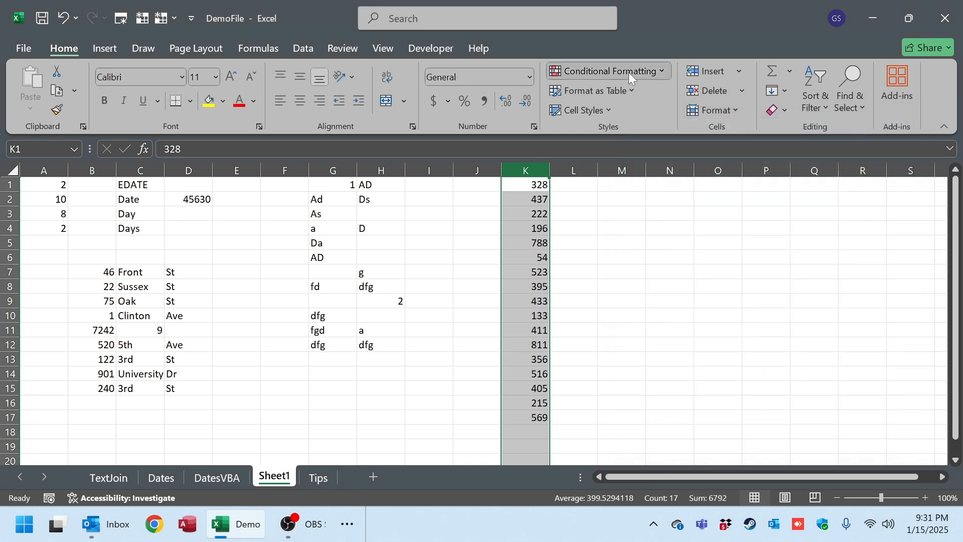
{"action": "left_click", "coordinate": [628, 71]}
{"action": "left_click", "coordinate": [617, 251]}
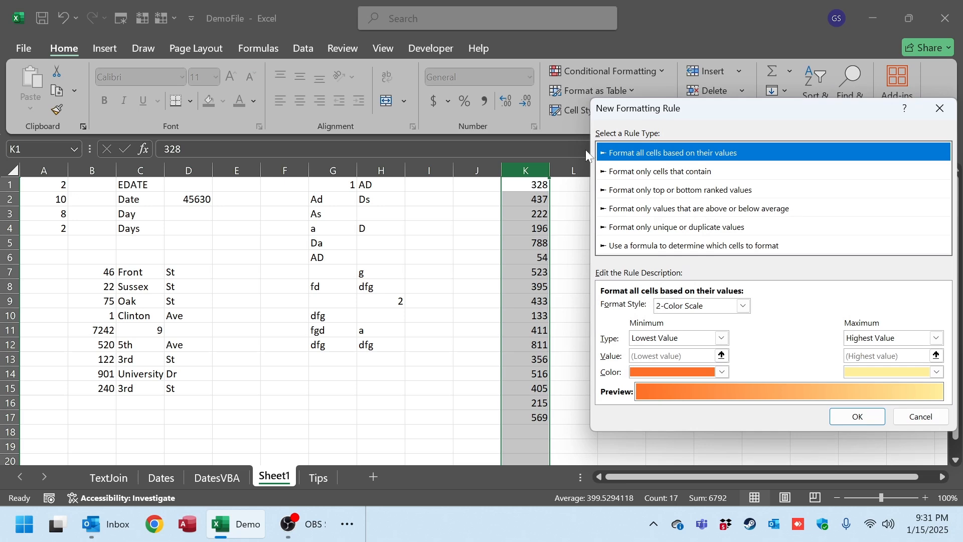
{"action": "left_click", "coordinate": [928, 421]}
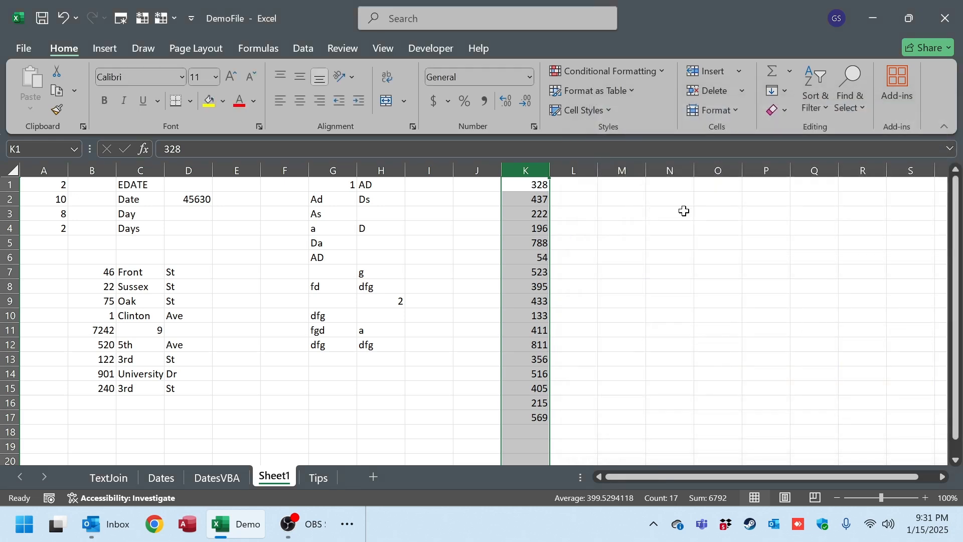
{"action": "left_click", "coordinate": [619, 72]}
{"action": "mouse_move", "coordinate": [636, 100]}
{"action": "left_click", "coordinate": [770, 311]}
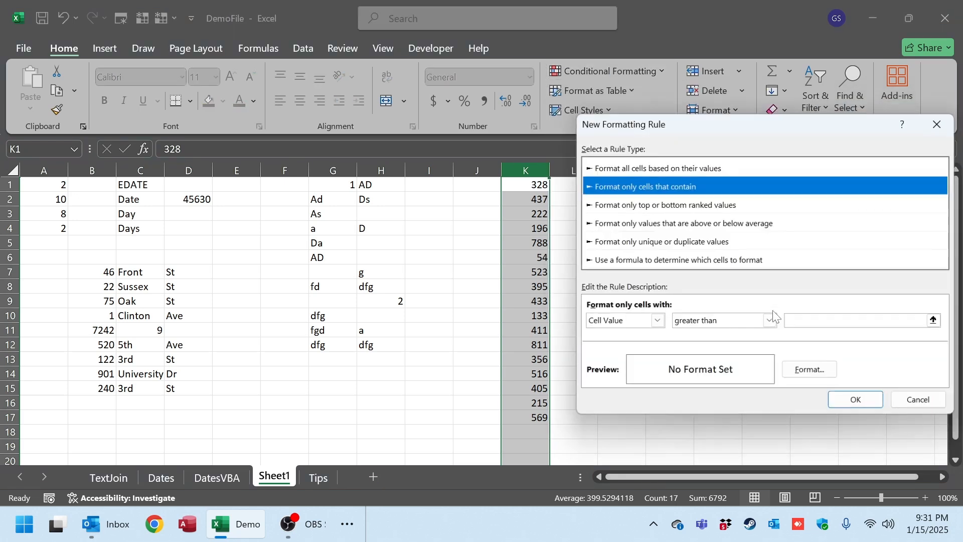
{"action": "left_click", "coordinate": [913, 399]}
Move the numbers from column K into column J.
{"action": "left_click", "coordinate": [601, 71]}
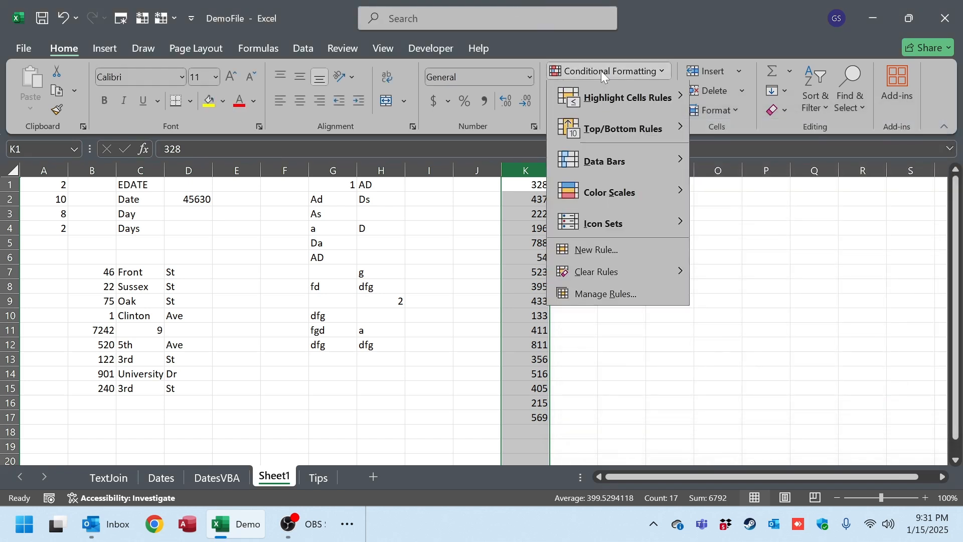
{"action": "mouse_move", "coordinate": [621, 145]}
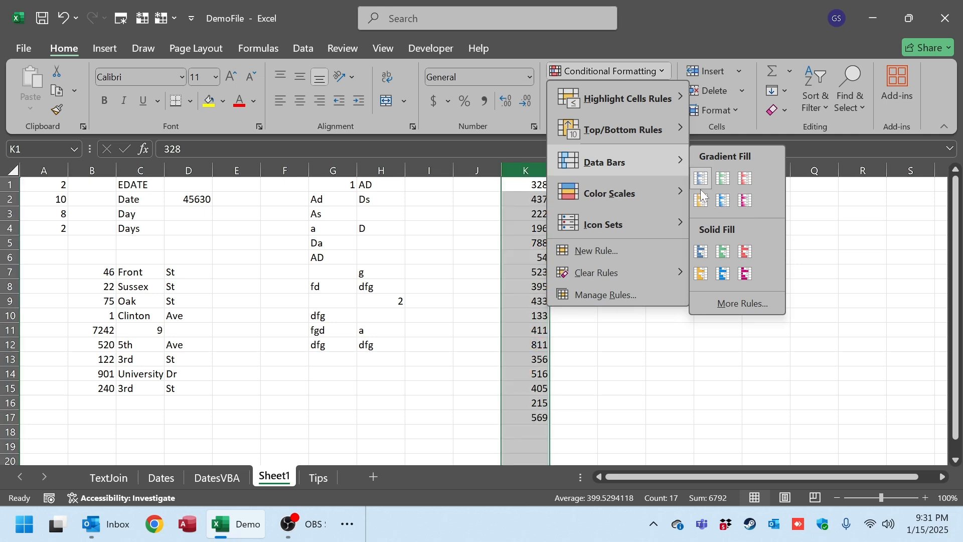
{"action": "left_click", "coordinate": [490, 196]}
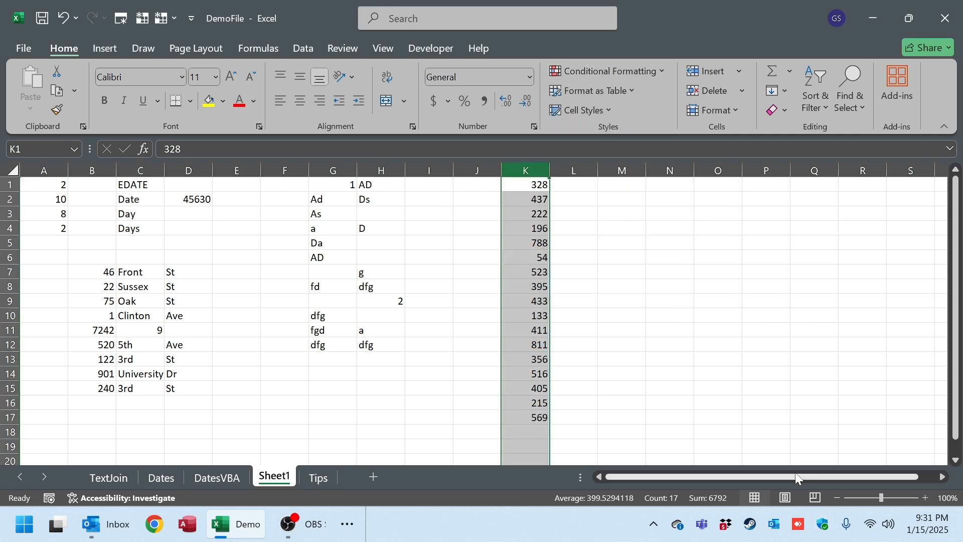
{"action": "key", "text": "ctrl+c"}
{"action": "left_click", "coordinate": [472, 170]}
{"action": "key", "text": "ctrl+v"}
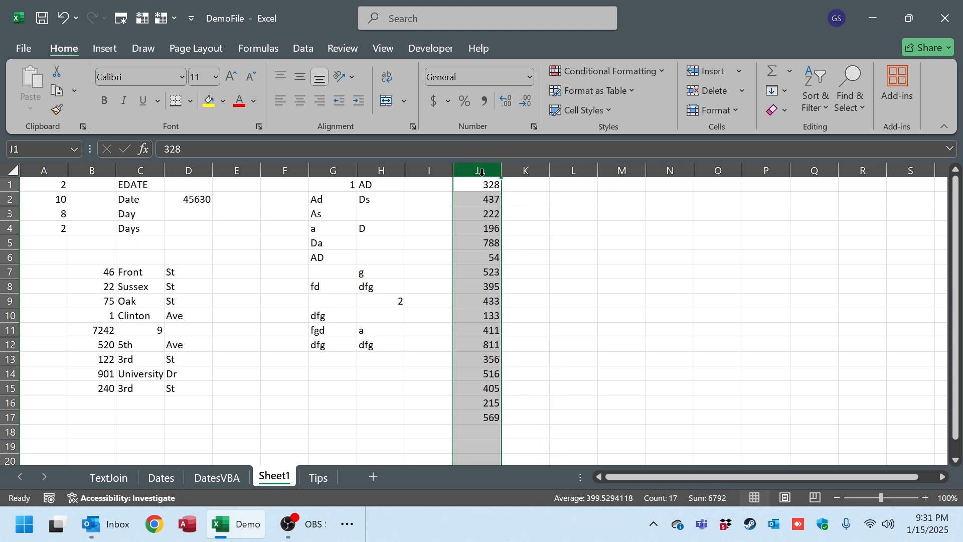
Apply solid-fill Purple Data Bars to column J and inspect the bars of its highest and lowest values.
{"action": "left_click", "coordinate": [652, 71]}
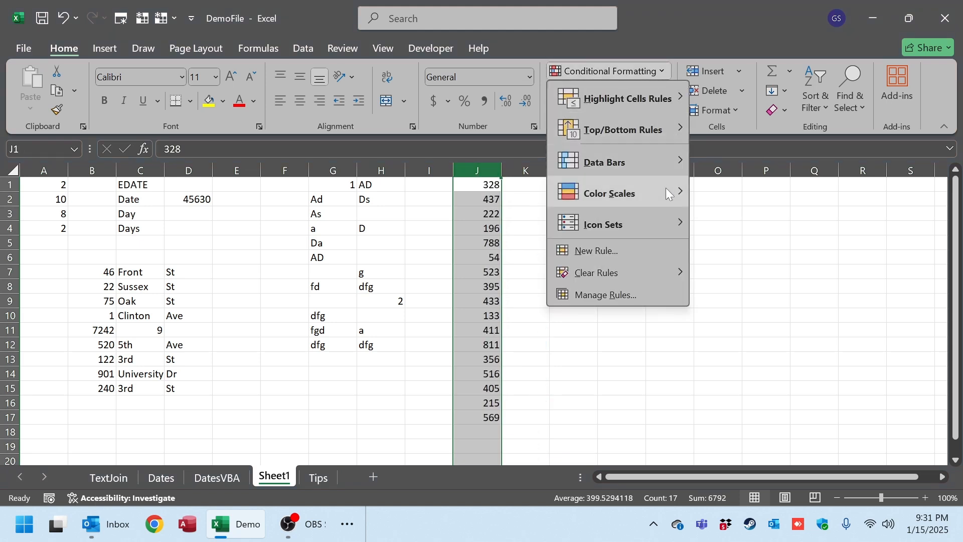
{"action": "mouse_move", "coordinate": [668, 163]}
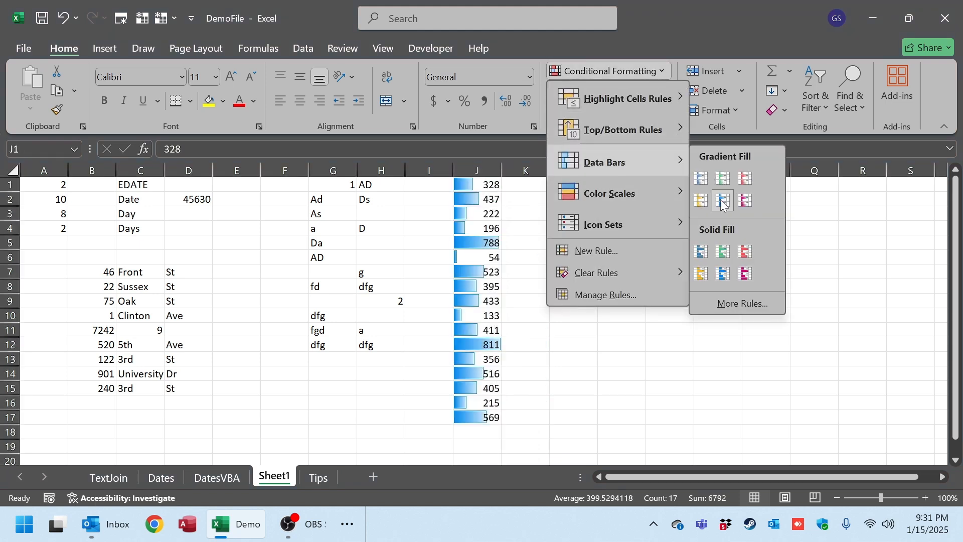
{"action": "left_click", "coordinate": [743, 277]}
{"action": "left_click", "coordinate": [486, 345]}
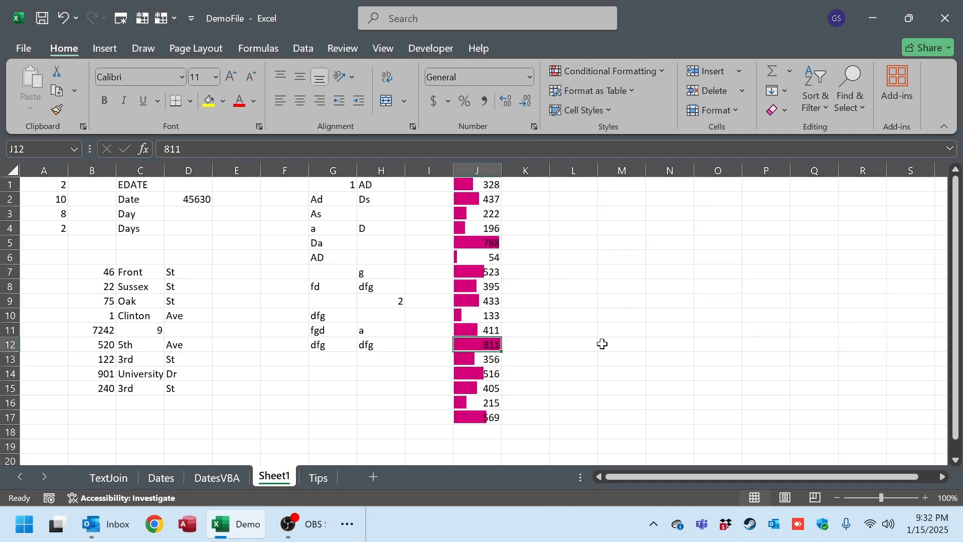
{"action": "left_click", "coordinate": [458, 257]}
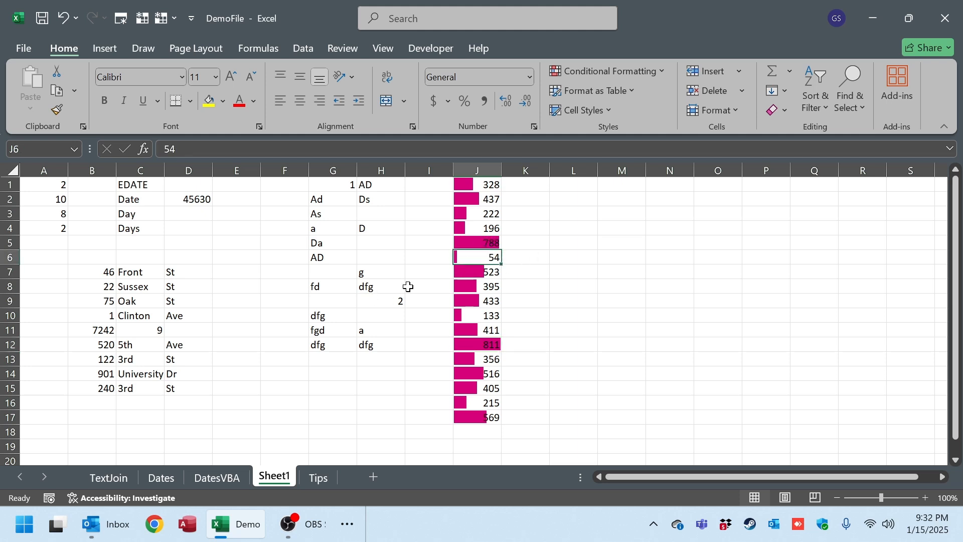
Clear the conditional formatting rules from the entire sheet.
{"action": "left_click", "coordinate": [638, 70]}
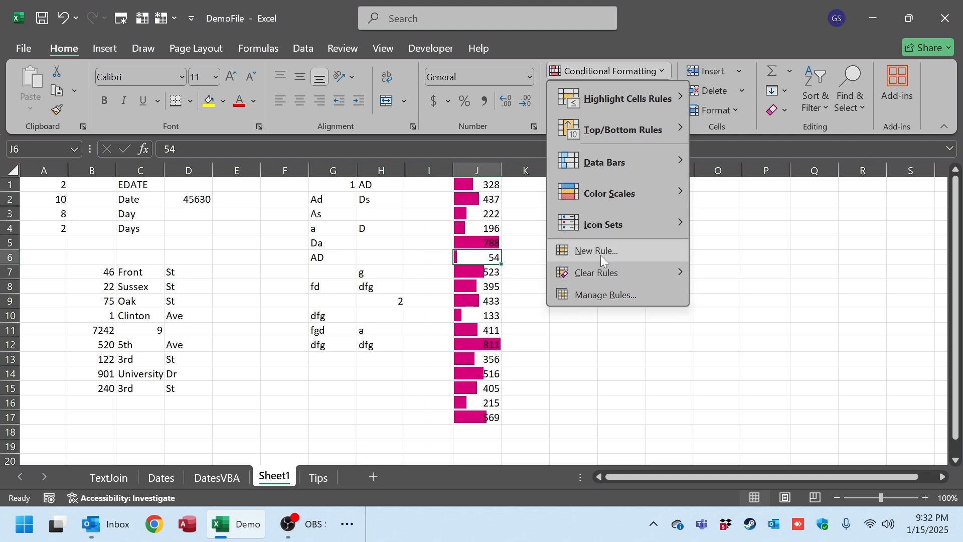
{"action": "left_click", "coordinate": [601, 251]}
{"action": "left_click", "coordinate": [914, 417]}
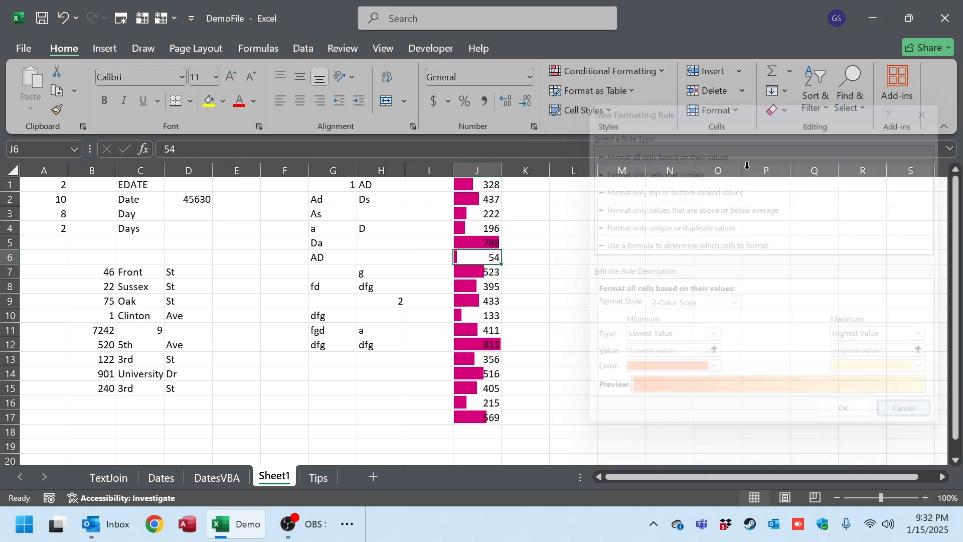
{"action": "left_click", "coordinate": [655, 74]}
{"action": "mouse_move", "coordinate": [604, 272]}
{"action": "left_click", "coordinate": [726, 293]}
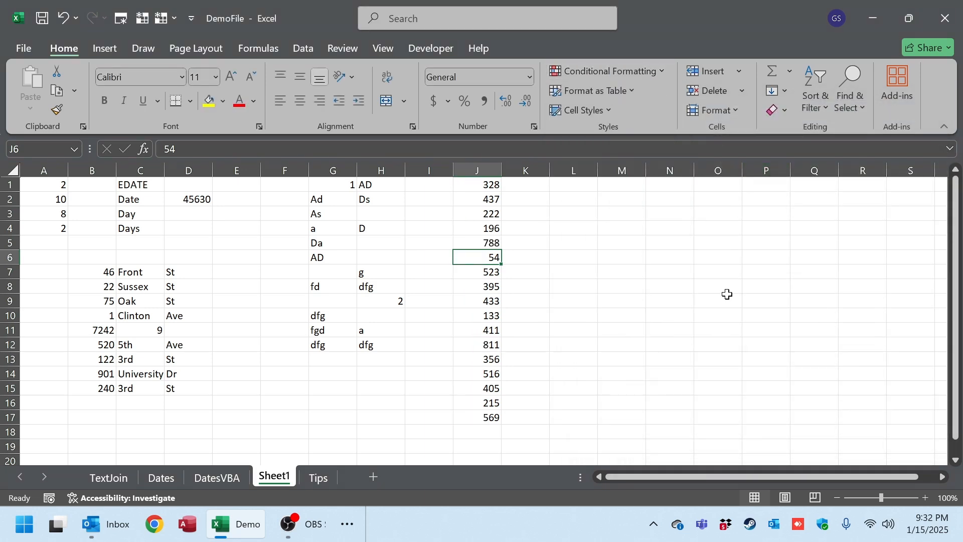
Preview solid green data bars, color scales and icon sets on column J without applying any of them.
{"action": "left_click", "coordinate": [638, 73]}
{"action": "left_click", "coordinate": [485, 163]}
{"action": "left_click", "coordinate": [485, 163]}
{"action": "left_click", "coordinate": [631, 70]}
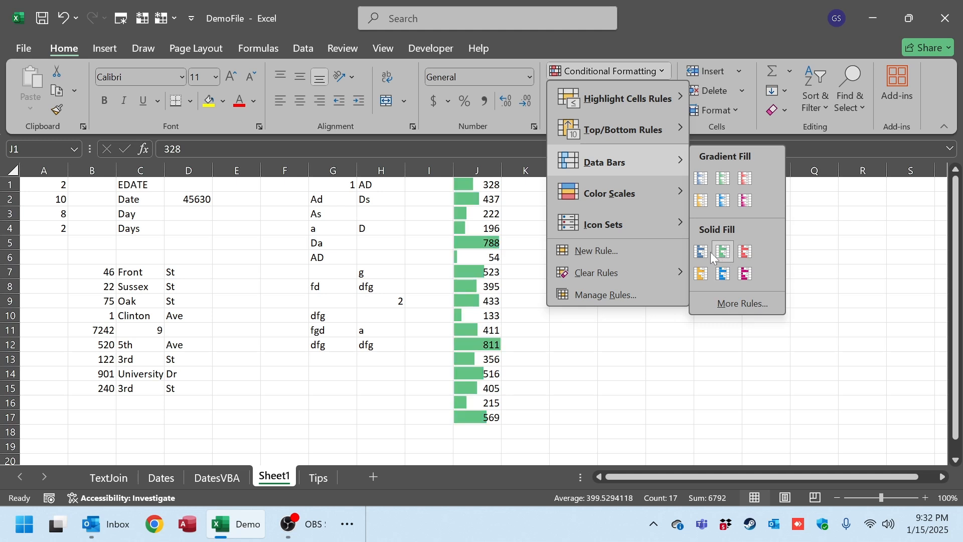
{"action": "mouse_move", "coordinate": [630, 193]}
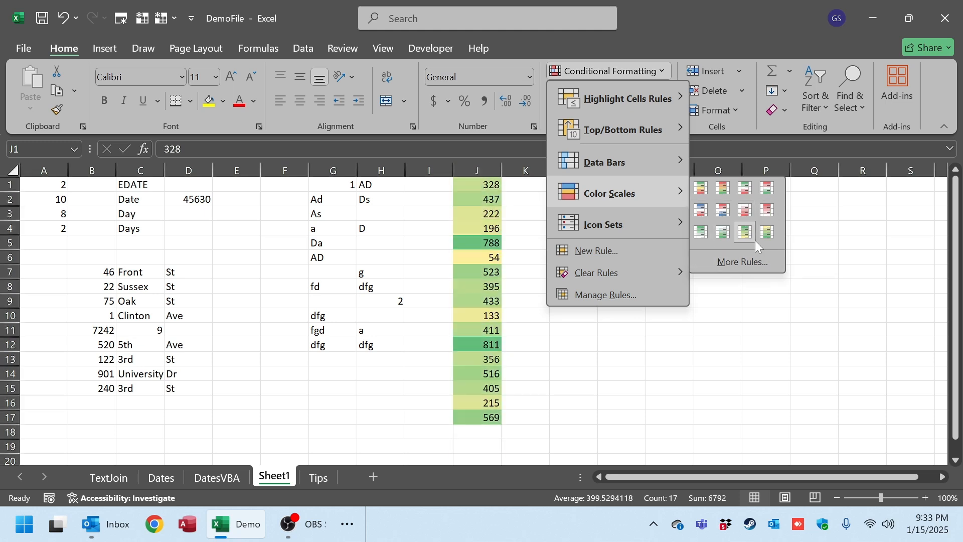
{"action": "mouse_move", "coordinate": [606, 225]}
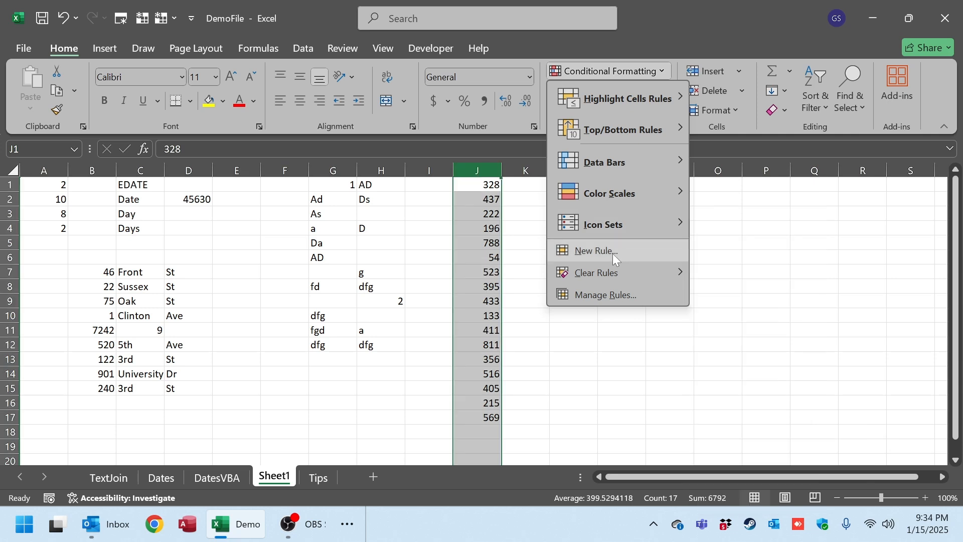
{"action": "mouse_move", "coordinate": [629, 221]}
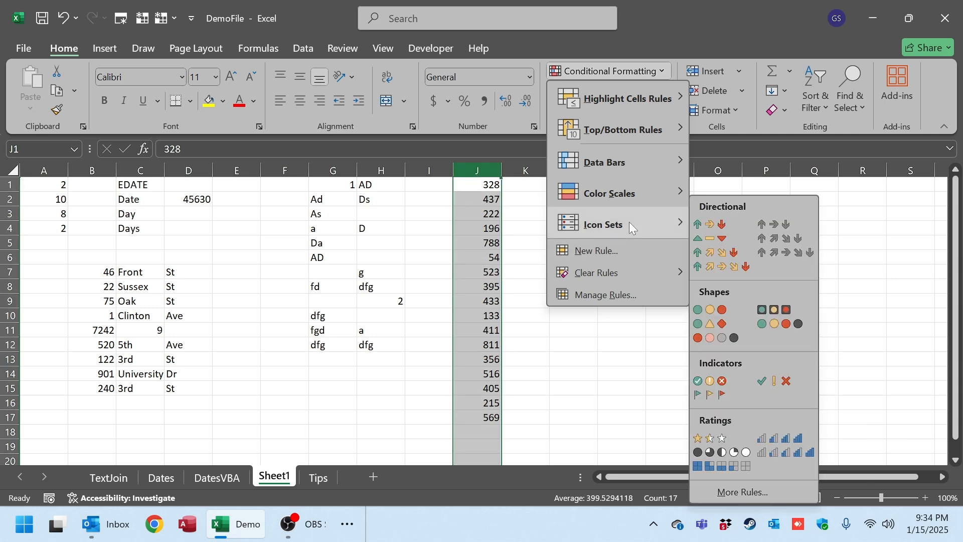
Start a new rule for column J that formats only cells with a value between 100 and 500.
{"action": "left_click", "coordinate": [624, 254]}
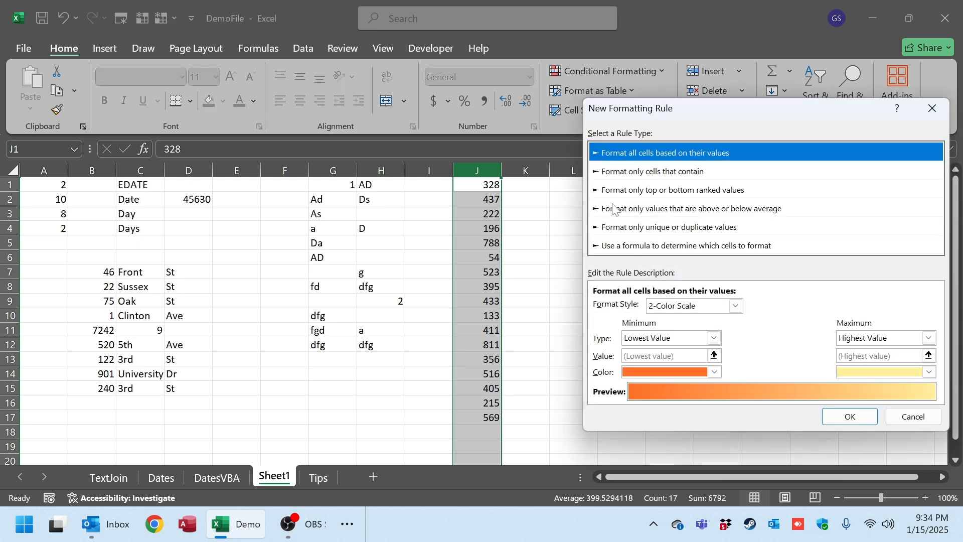
{"action": "left_click", "coordinate": [597, 176]}
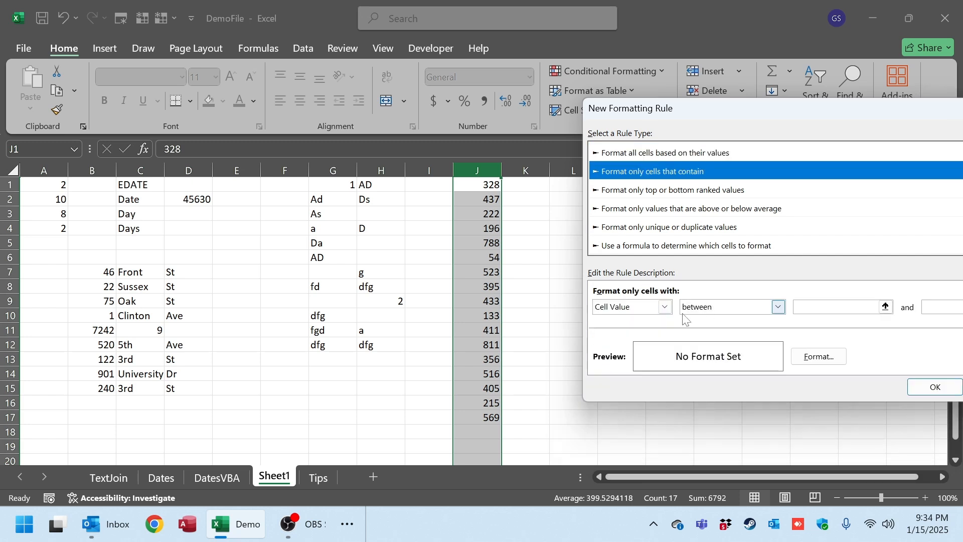
{"action": "left_click", "coordinate": [835, 307]}
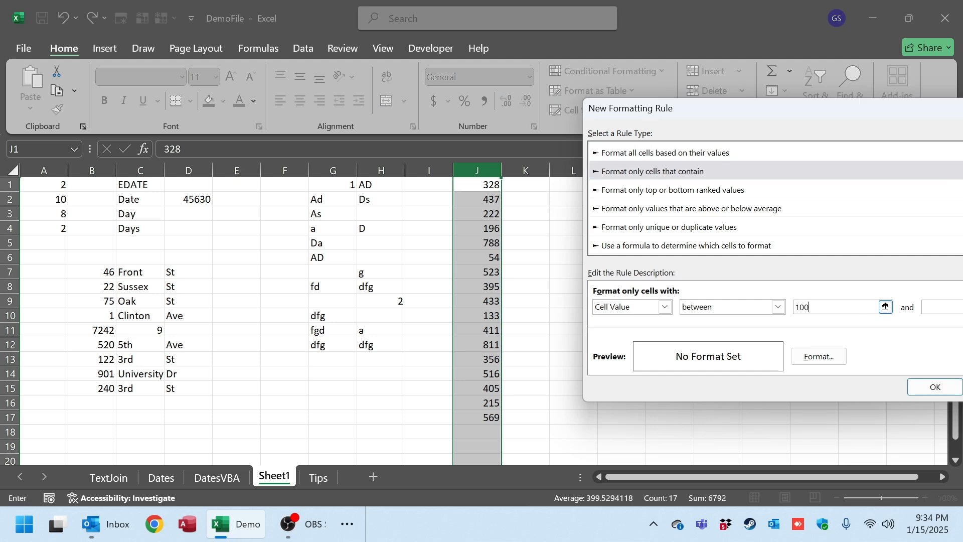
{"action": "left_click", "coordinate": [948, 308]}
Give the new rule a bold font and a red fill, and apply it to column J.
{"action": "left_click", "coordinate": [819, 357]}
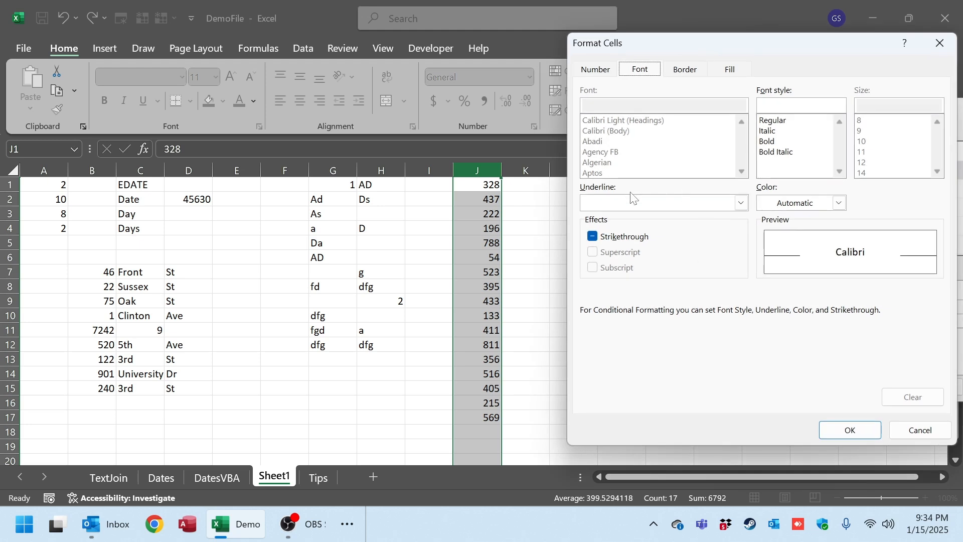
{"action": "left_click", "coordinate": [766, 142]}
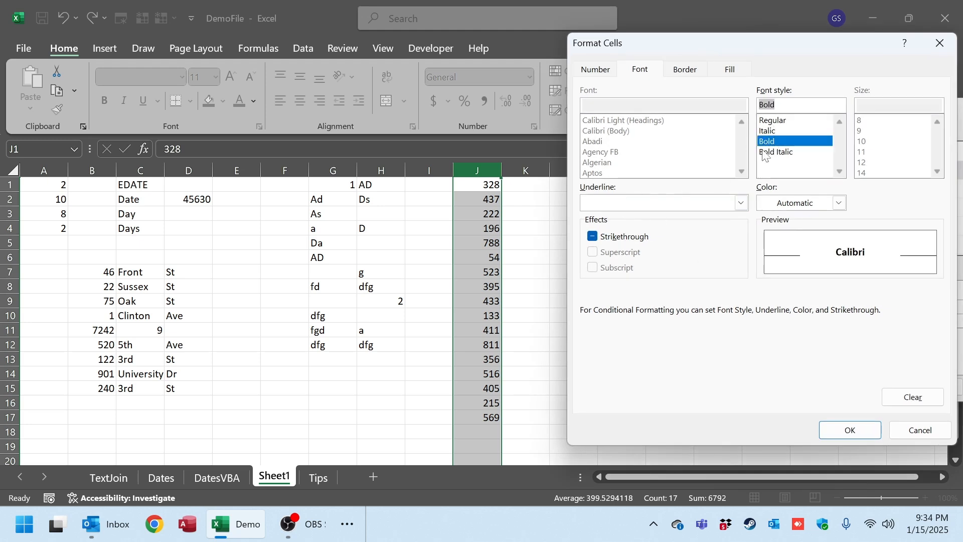
{"action": "left_click", "coordinate": [730, 68]}
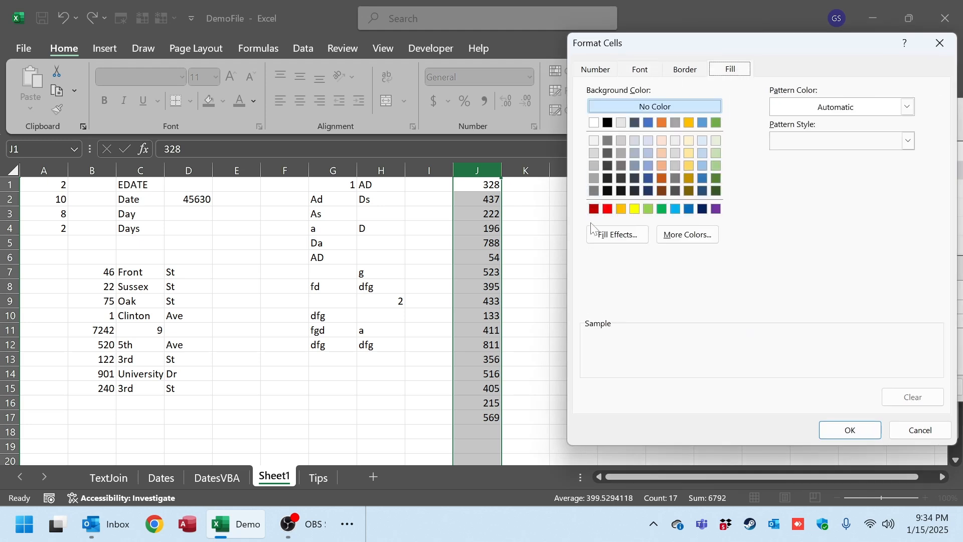
{"action": "left_click", "coordinate": [607, 208]}
{"action": "left_click", "coordinate": [850, 430]}
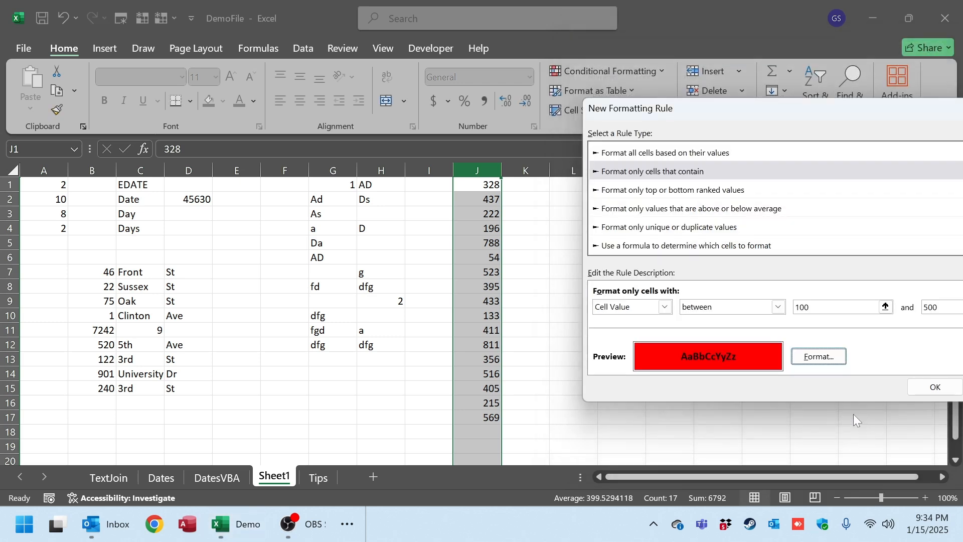
{"action": "left_click", "coordinate": [932, 390]}
{"action": "left_click", "coordinate": [498, 212]}
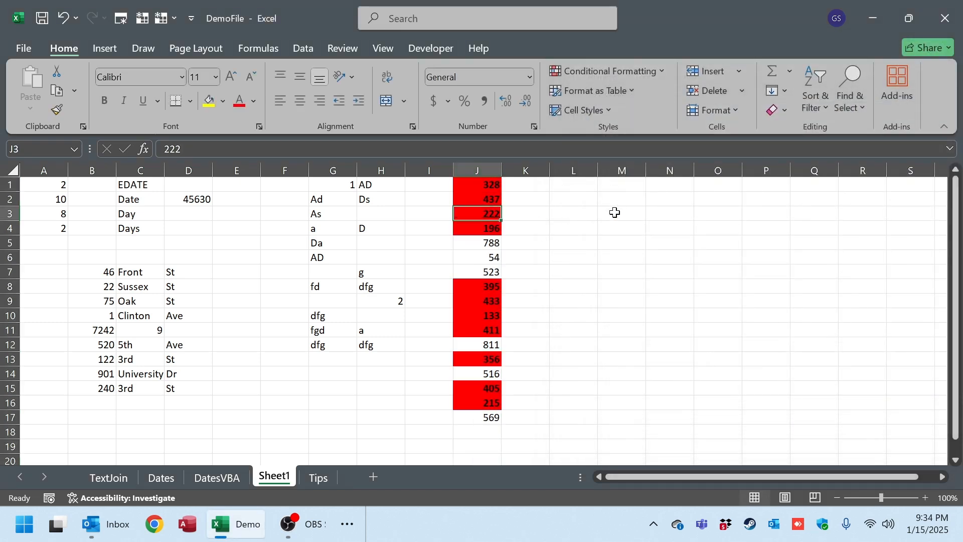
Undo the bold, red-fill rule on column J.
{"action": "key", "text": "ctrl+z"}
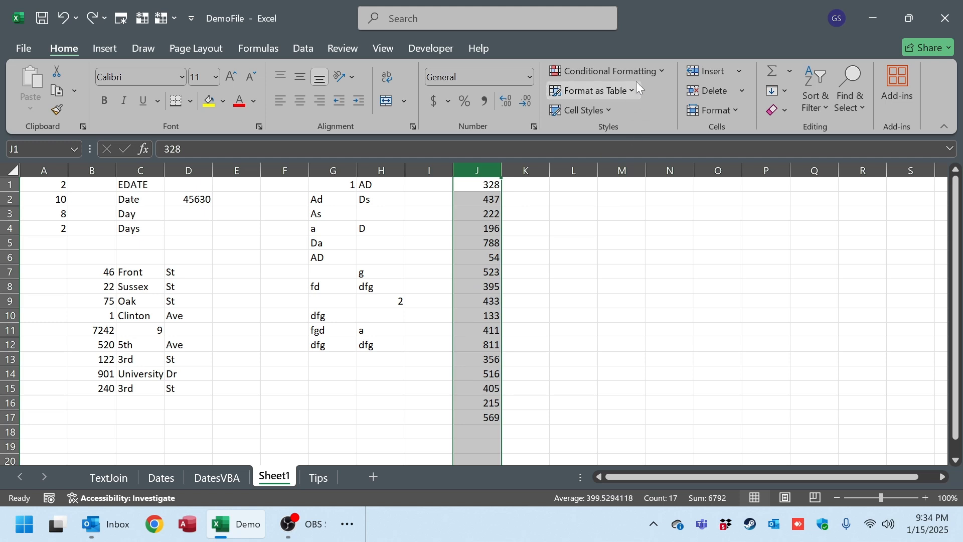
{"action": "left_click", "coordinate": [623, 71]}
{"action": "left_click", "coordinate": [622, 253]}
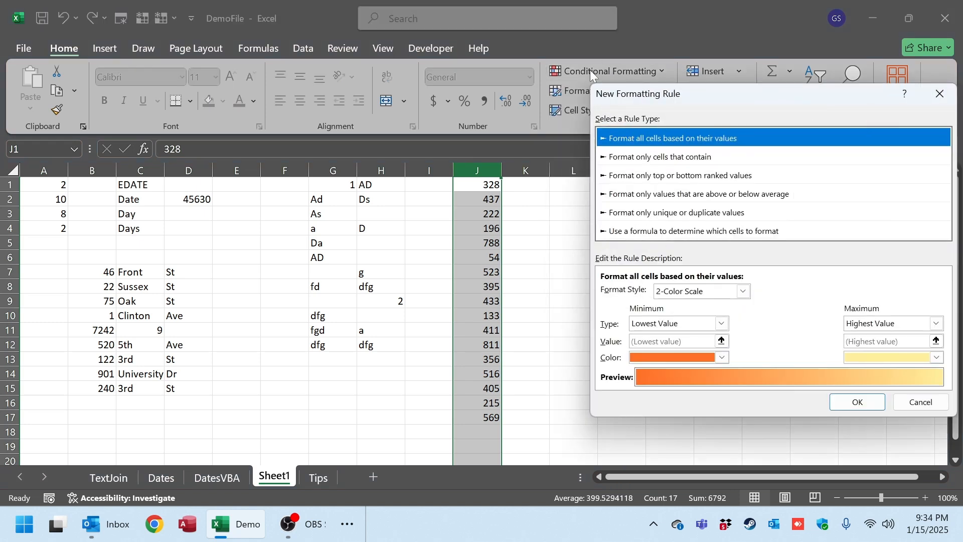
{"action": "left_click", "coordinate": [939, 93]}
Apply a Between highlight rule to column J for values from 243 to 622 with Light Red Fill with Dark Red Text.
{"action": "left_click", "coordinate": [634, 71]}
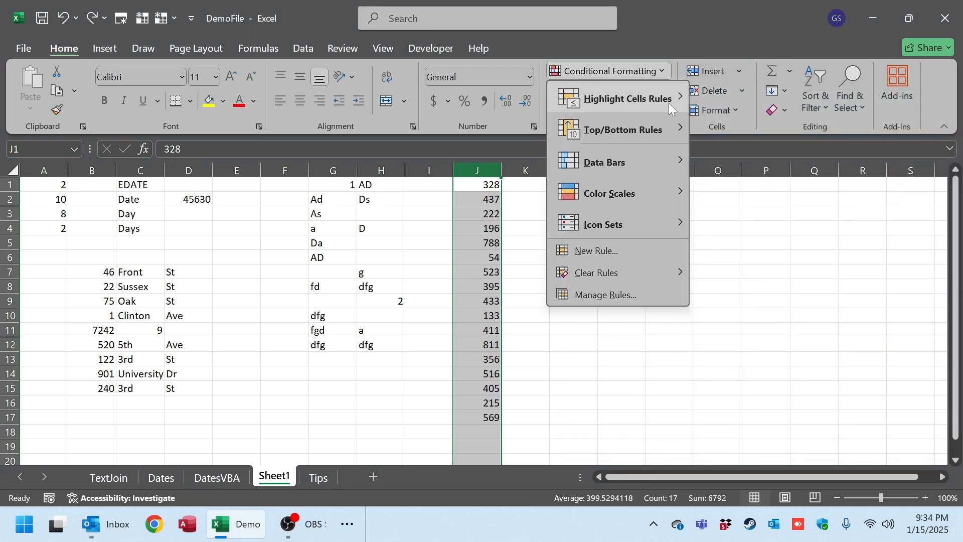
{"action": "mouse_move", "coordinate": [669, 104]}
{"action": "left_click", "coordinate": [631, 72]}
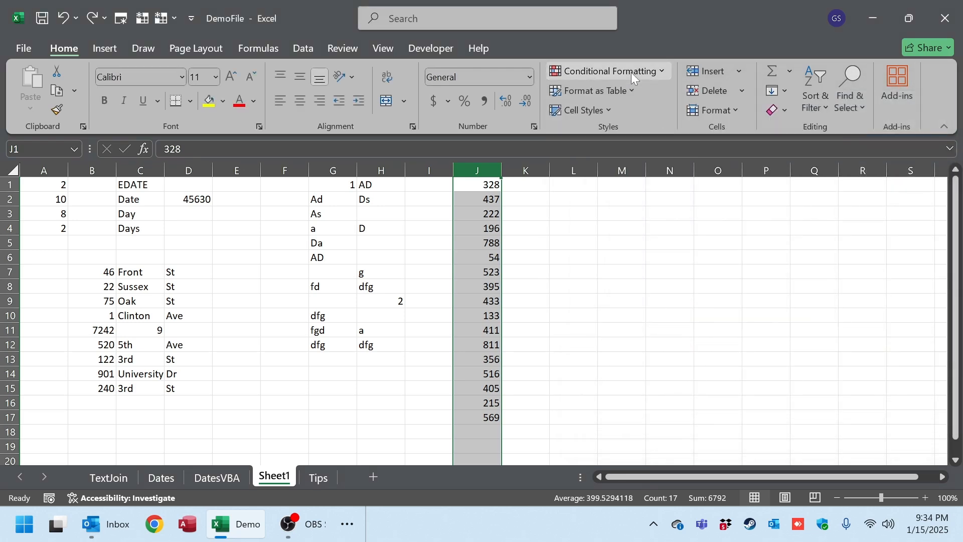
{"action": "left_click", "coordinate": [632, 72]}
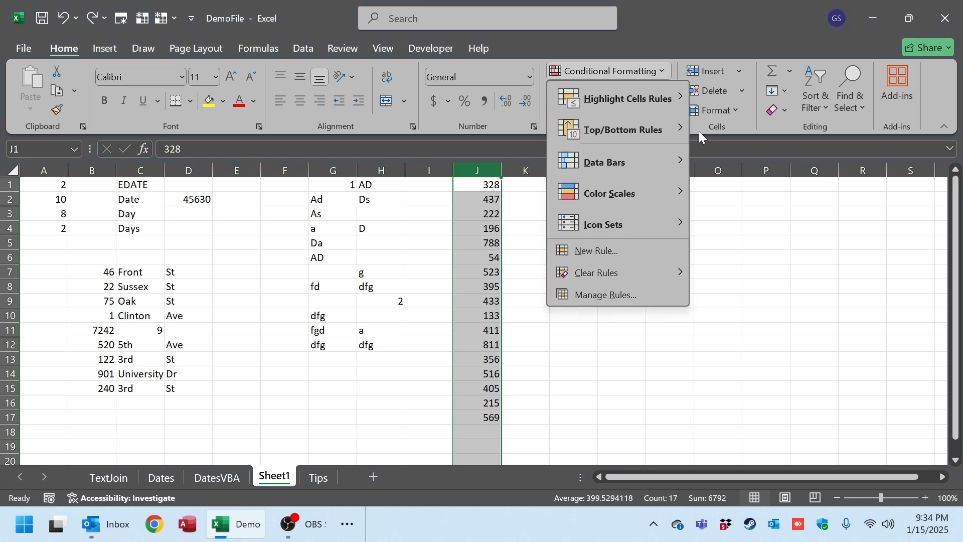
{"action": "mouse_move", "coordinate": [655, 97]}
{"action": "left_click", "coordinate": [749, 158]}
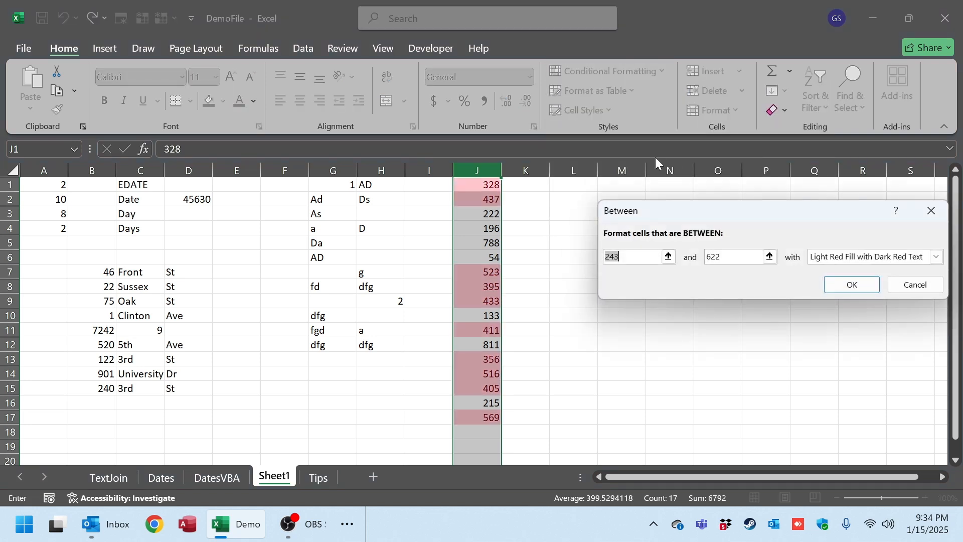
{"action": "left_click", "coordinate": [852, 284]}
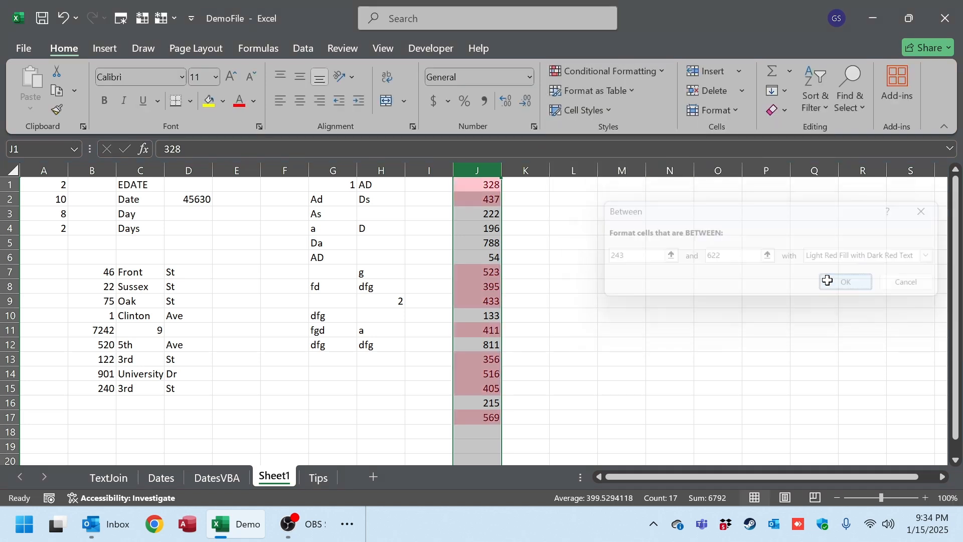
Edit column J's Between rule to use a standard red fill instead of light red.
{"action": "left_click", "coordinate": [625, 74]}
{"action": "left_click", "coordinate": [636, 301]}
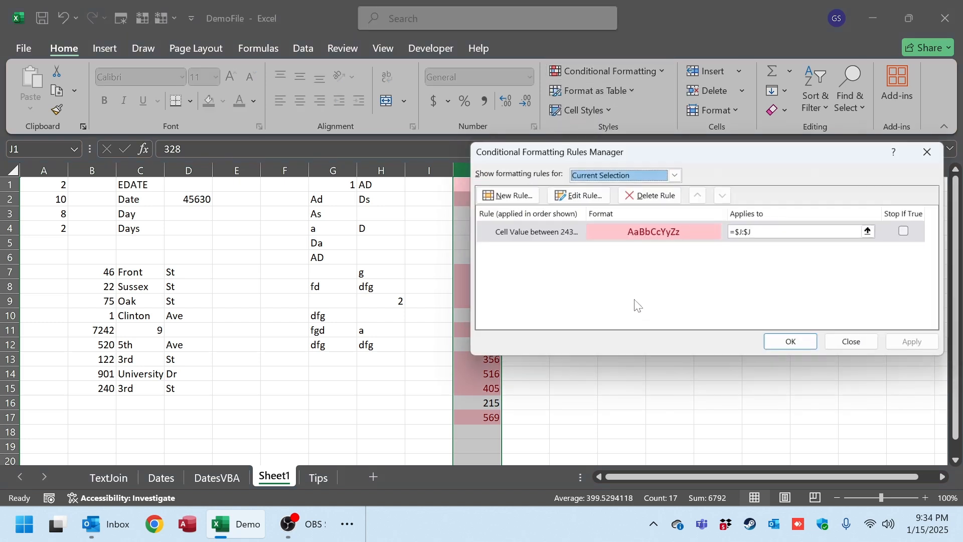
{"action": "double_click", "coordinate": [548, 229]}
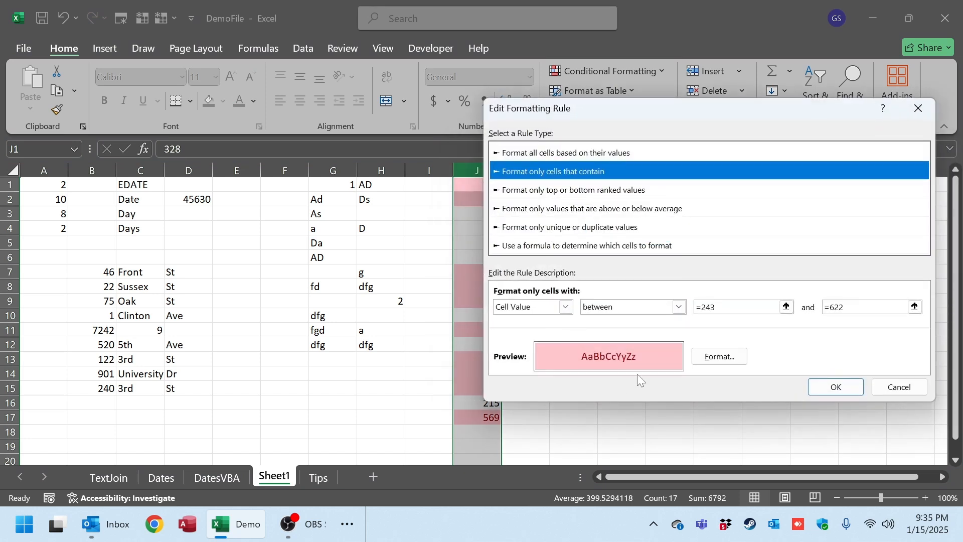
{"action": "left_click", "coordinate": [719, 357]}
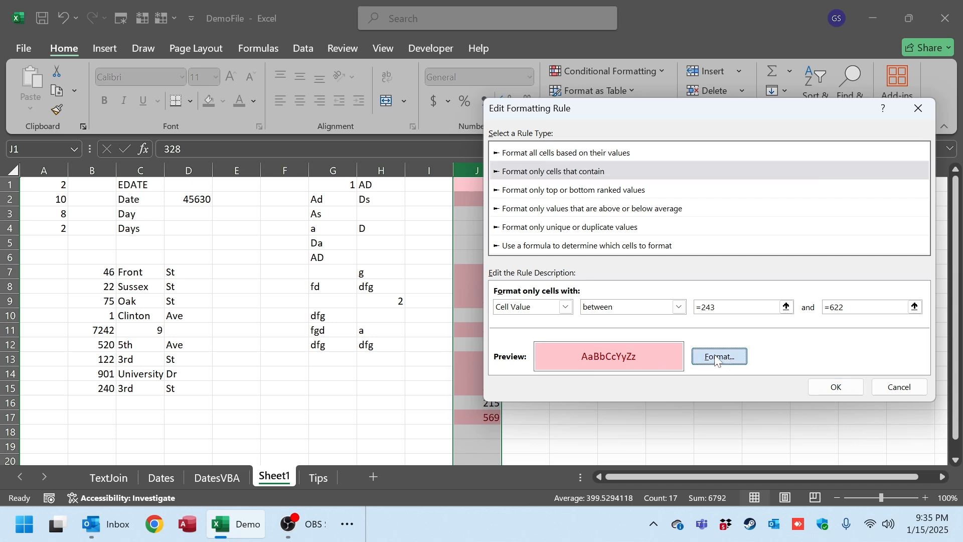
{"action": "left_click", "coordinate": [556, 196]}
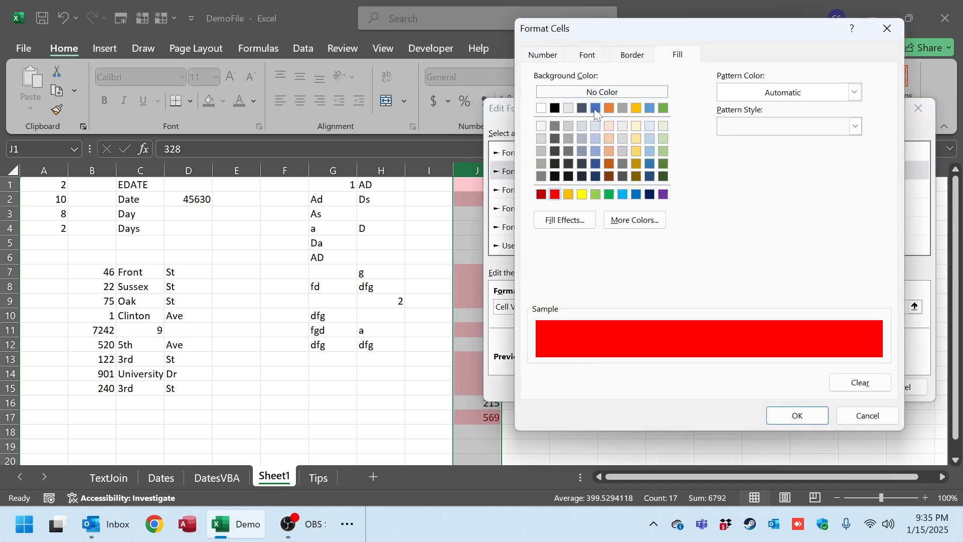
{"action": "left_click", "coordinate": [544, 55]}
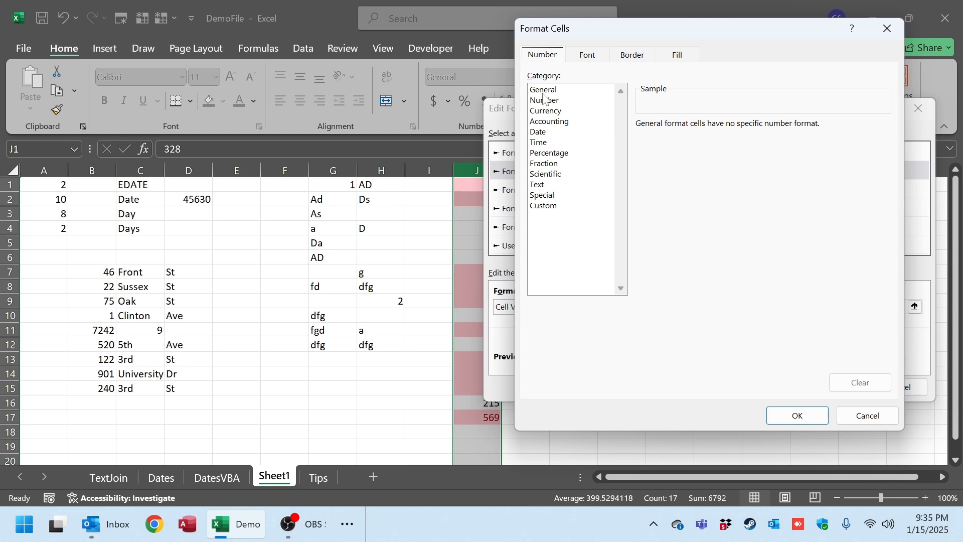
{"action": "left_click", "coordinate": [797, 416]}
Make the Between rule's font bold and apply the edited rule to column J.
{"action": "left_click", "coordinate": [720, 357]}
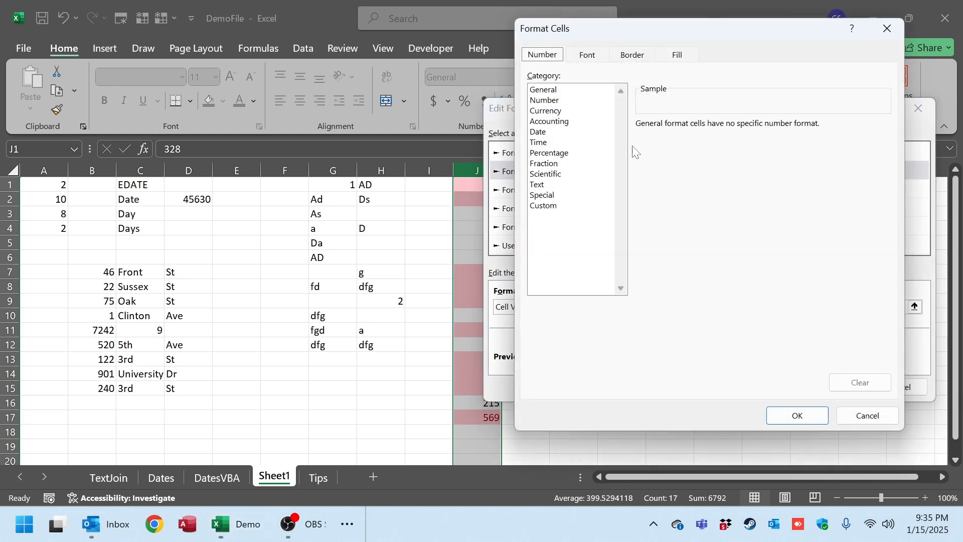
{"action": "left_click", "coordinate": [588, 56]}
{"action": "left_click", "coordinate": [722, 126]}
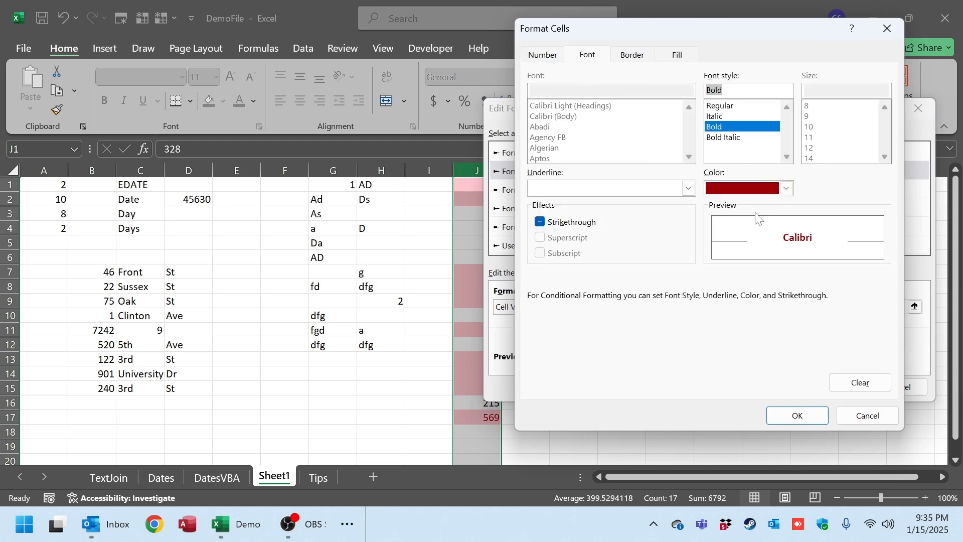
{"action": "left_click", "coordinate": [799, 417]}
{"action": "left_click", "coordinate": [834, 389]}
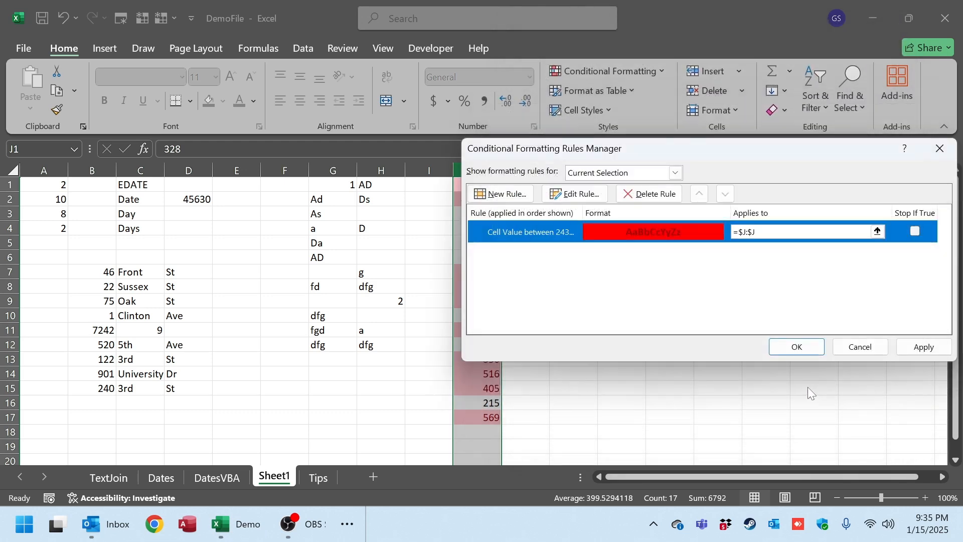
{"action": "left_click", "coordinate": [811, 346]}
Undo the Between rule's formatting on column J.
{"action": "left_click", "coordinate": [615, 344]}
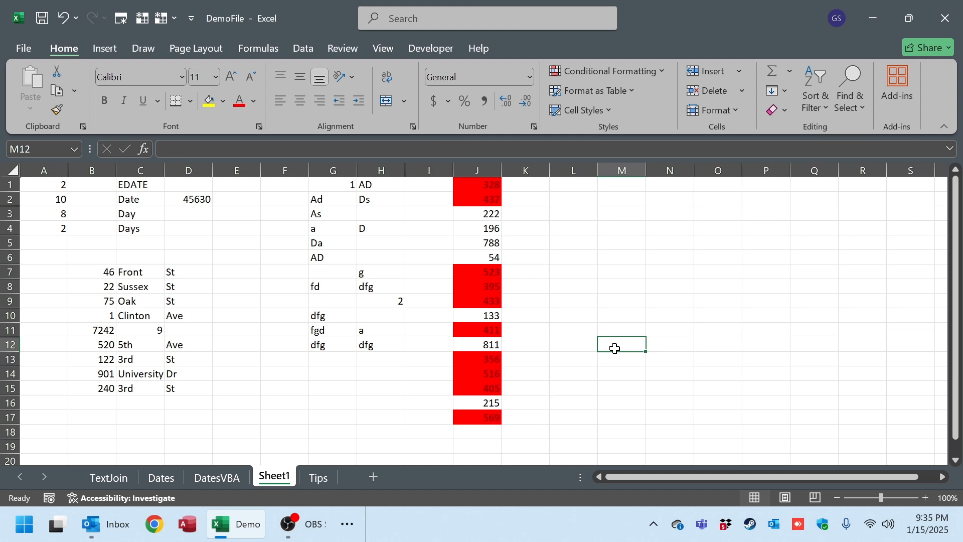
{"action": "key", "text": "ctrl+z"}
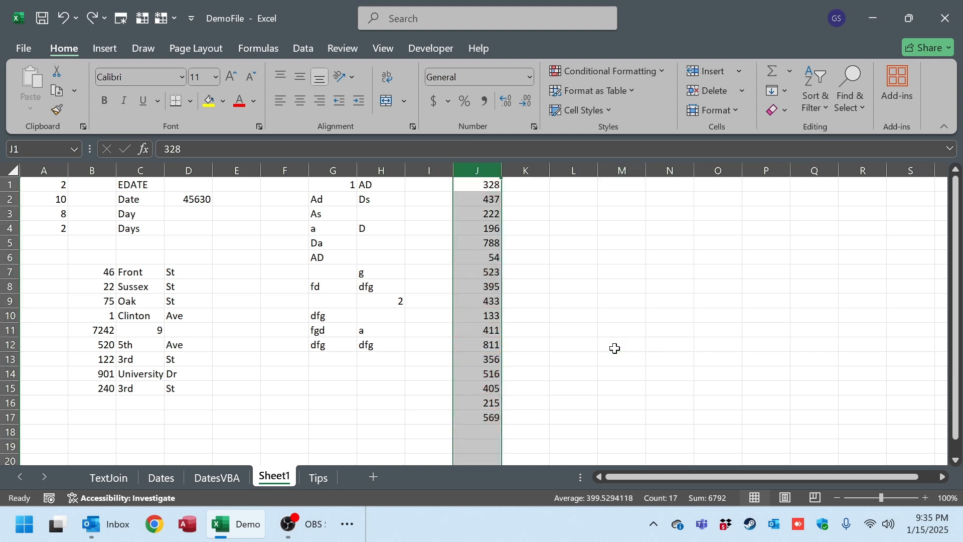
{"action": "left_click", "coordinate": [630, 75]}
{"action": "mouse_move", "coordinate": [630, 167]}
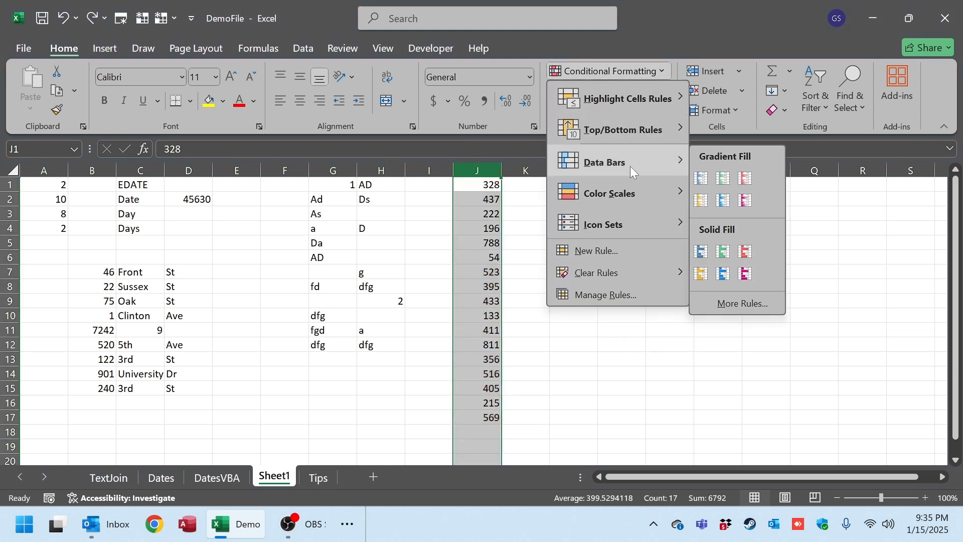
{"action": "mouse_move", "coordinate": [654, 272]}
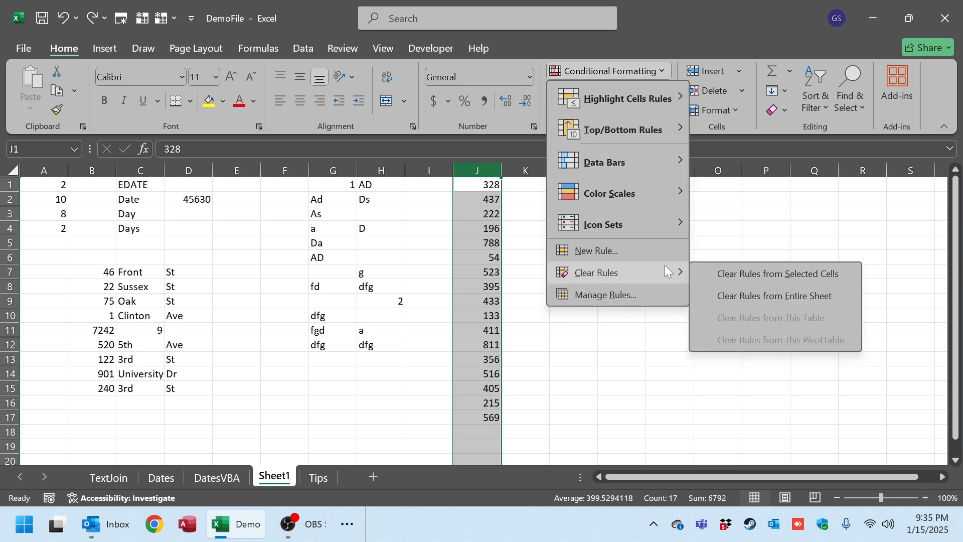
{"action": "left_click", "coordinate": [655, 251]}
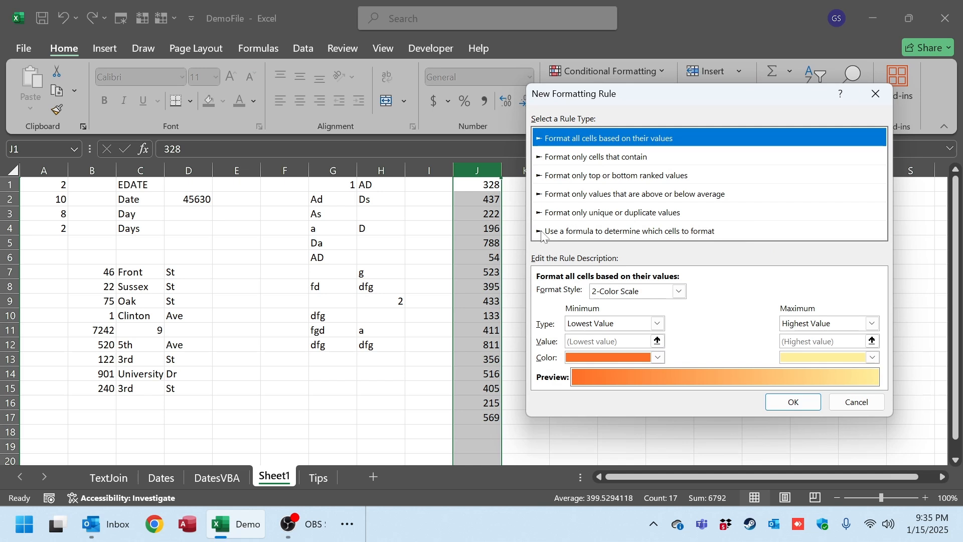
{"action": "left_click", "coordinate": [855, 401]}
Apply a Text that Contains highlight rule for "a" to columns G and H with Light Red Fill with Dark Red Text.
{"action": "left_click_drag", "start_coordinate": [331, 171], "coordinate": [421, 173]}
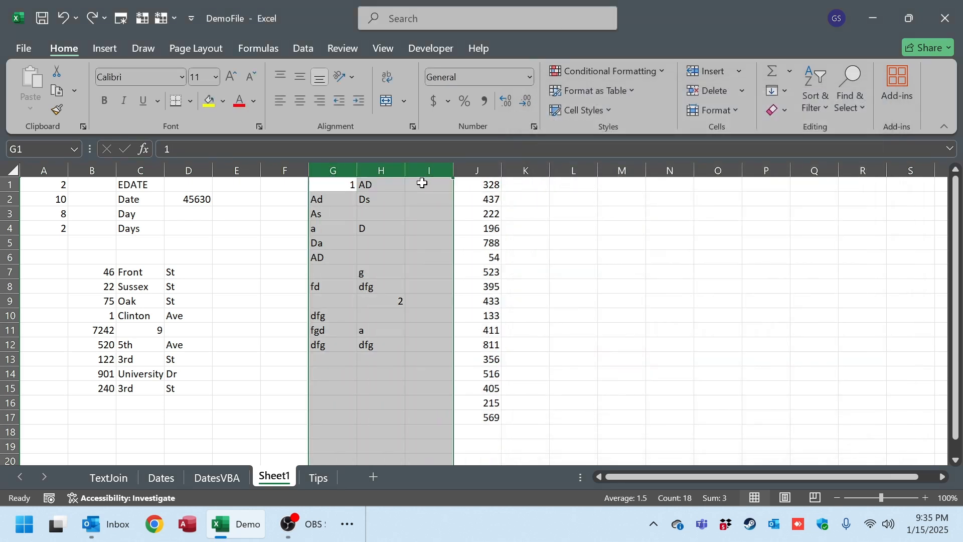
{"action": "left_click", "coordinate": [385, 165]}
{"action": "left_click_drag", "start_coordinate": [328, 170], "coordinate": [383, 169]}
{"action": "left_click", "coordinate": [622, 72]}
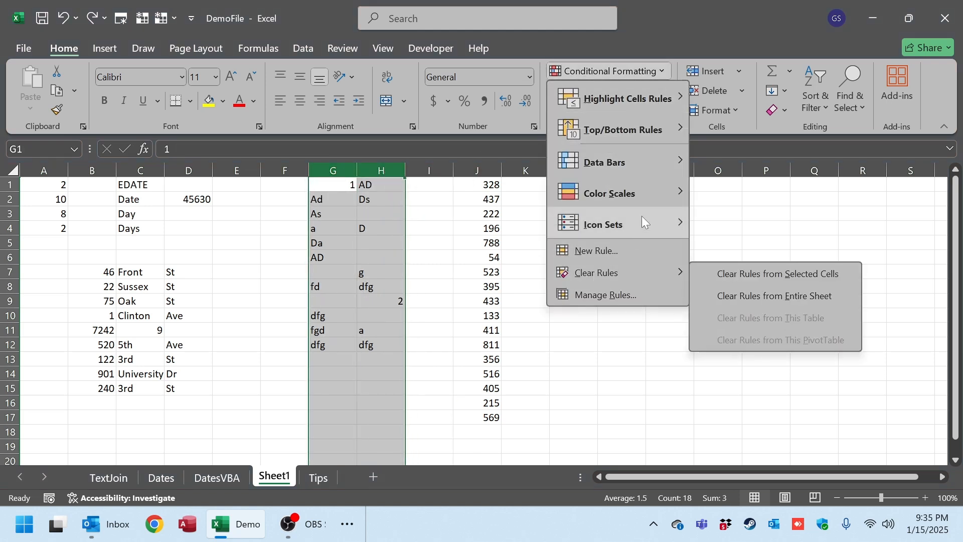
{"action": "mouse_move", "coordinate": [644, 221]}
{"action": "mouse_move", "coordinate": [641, 130]}
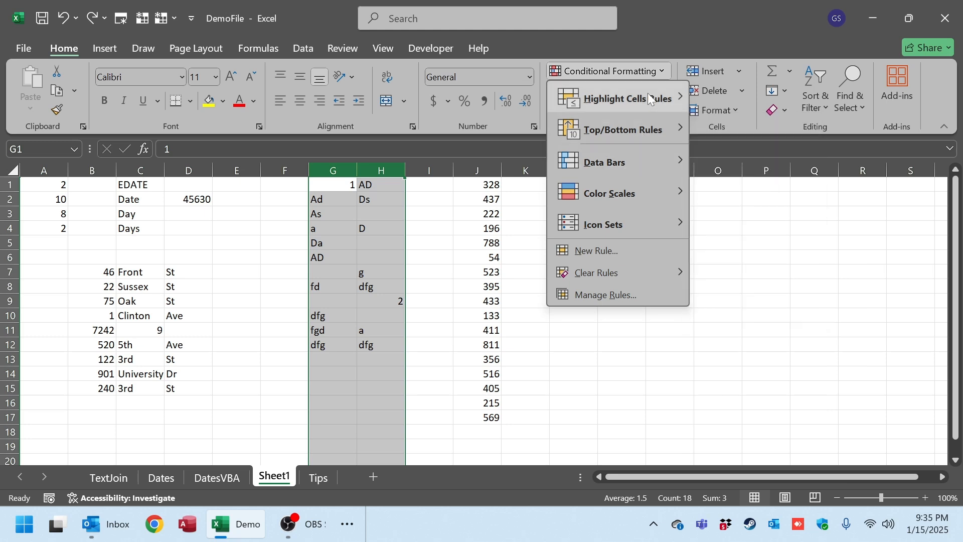
{"action": "mouse_move", "coordinate": [684, 109]}
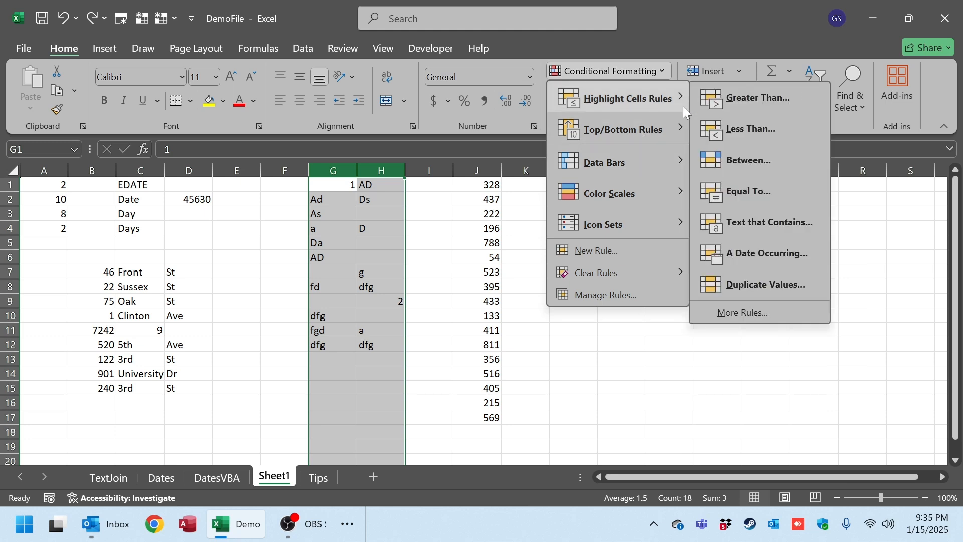
{"action": "left_click", "coordinate": [760, 226]}
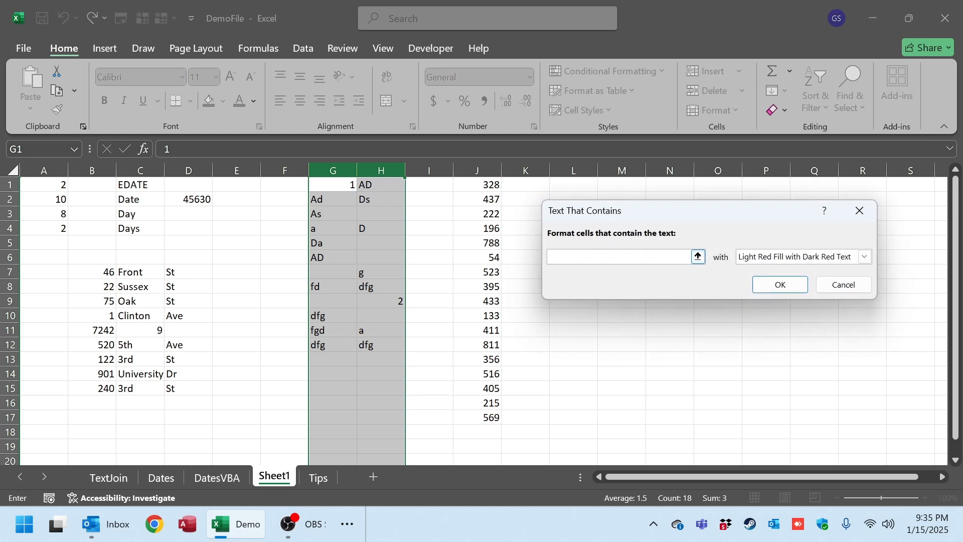
{"action": "type", "text": "a"}
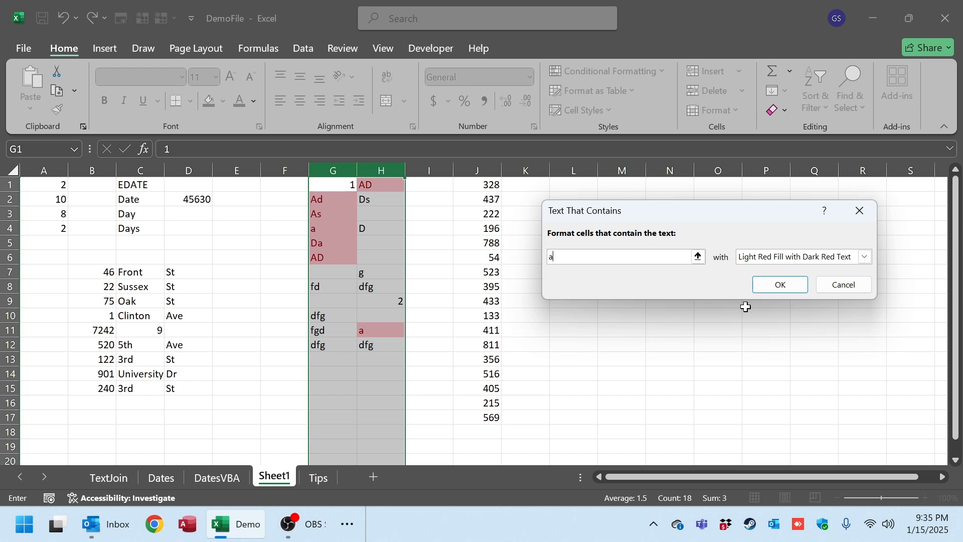
{"action": "left_click", "coordinate": [781, 285]}
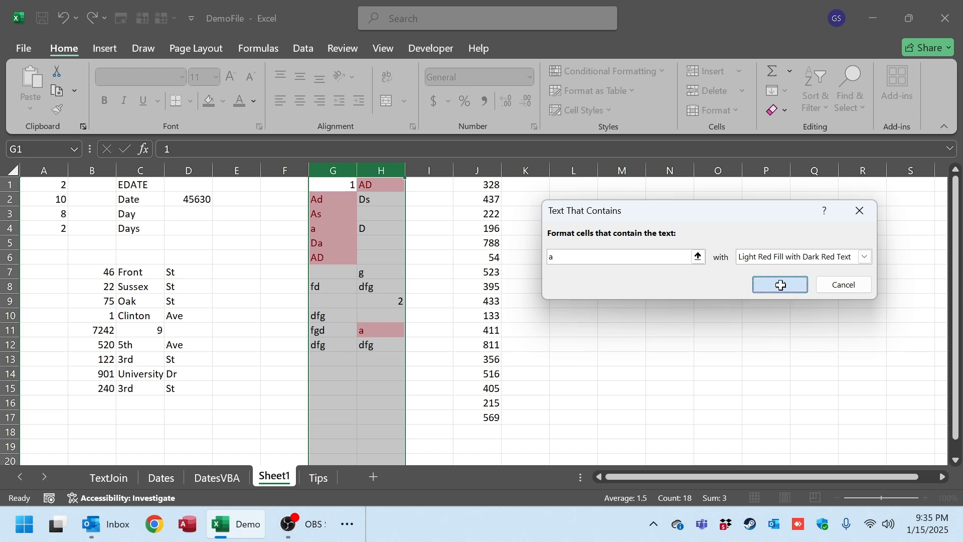
Edit the text rule on columns G and H to use a black font color.
{"action": "left_click", "coordinate": [624, 68]}
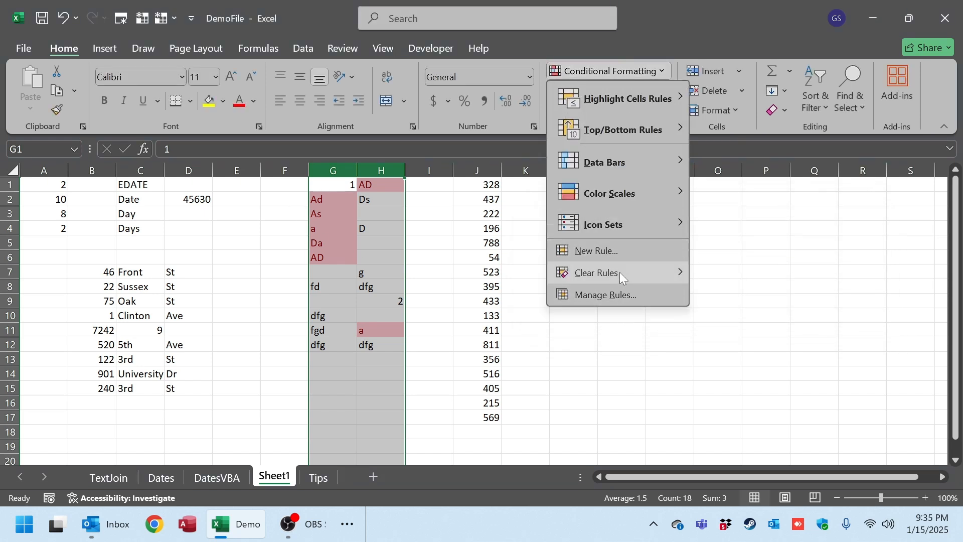
{"action": "left_click", "coordinate": [613, 295]}
{"action": "double_click", "coordinate": [667, 235]}
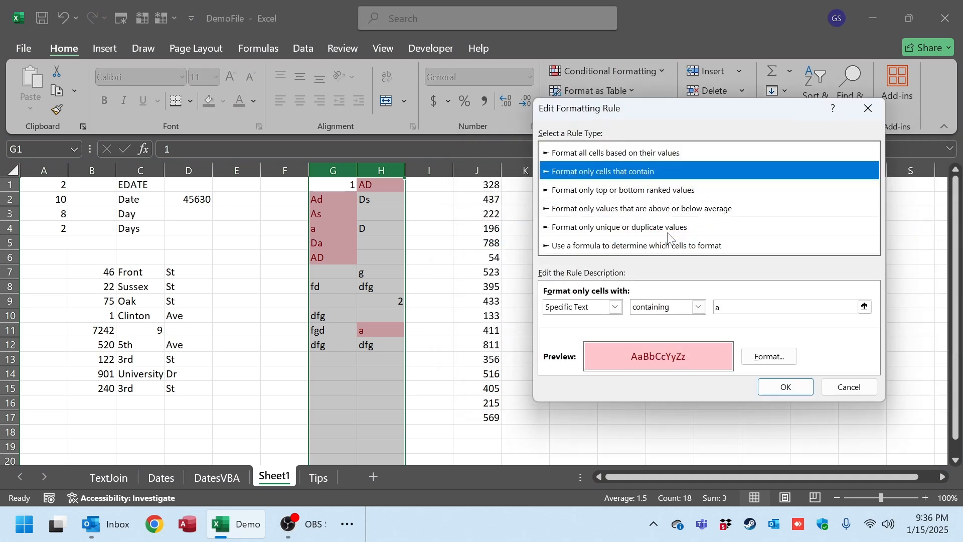
{"action": "left_click", "coordinate": [771, 357]}
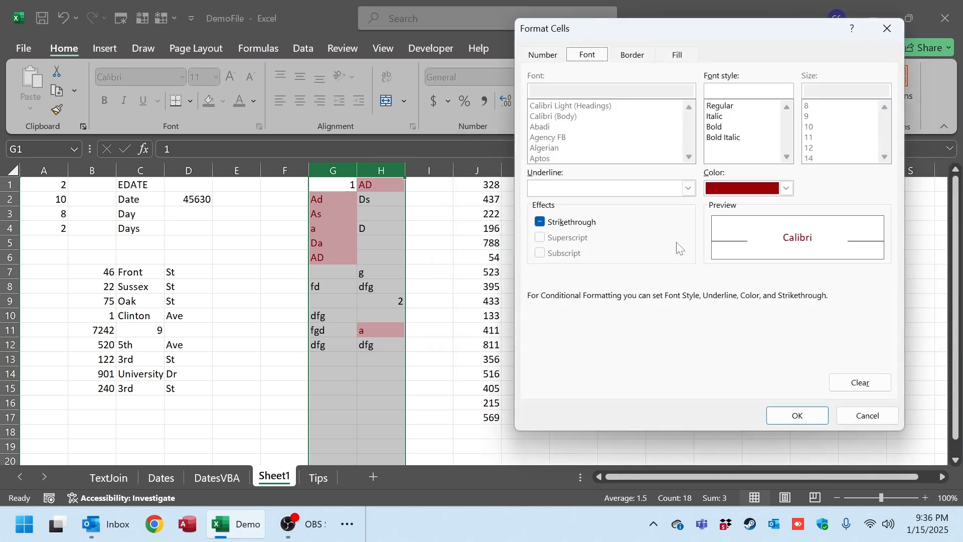
{"action": "left_click", "coordinate": [786, 189]}
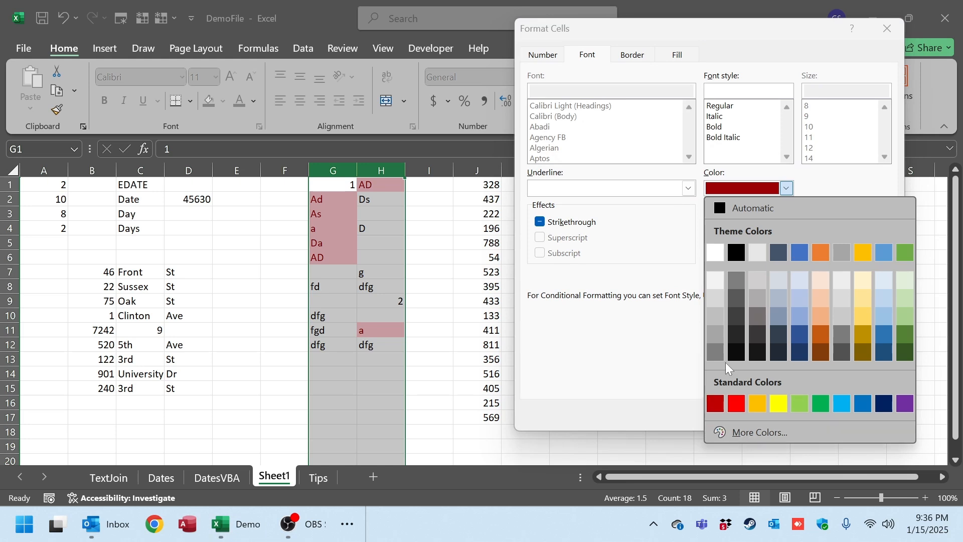
{"action": "left_click", "coordinate": [737, 352]}
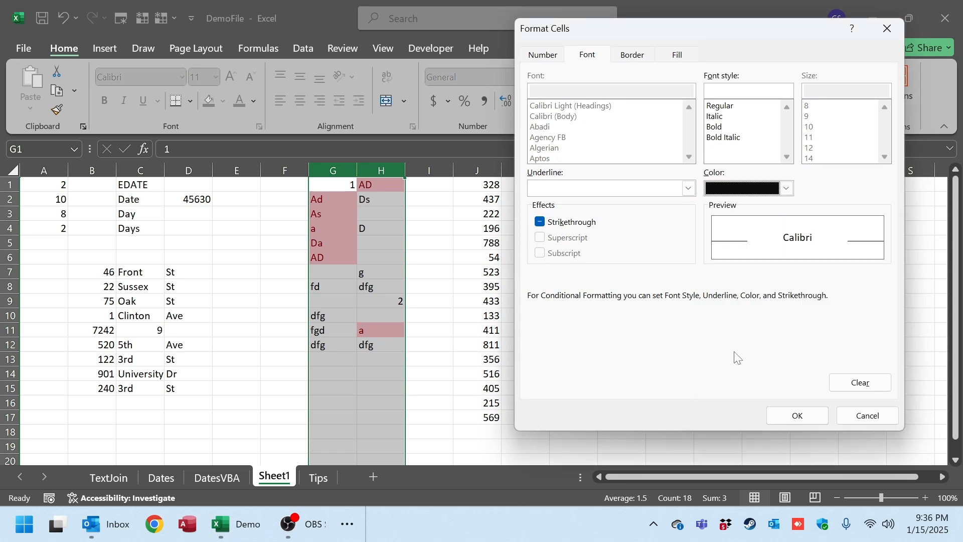
Give the text rule an outline border and a light green fill, and apply it to columns G and H.
{"action": "left_click", "coordinate": [645, 56]}
{"action": "left_click", "coordinate": [724, 106]}
{"action": "left_click", "coordinate": [675, 59]}
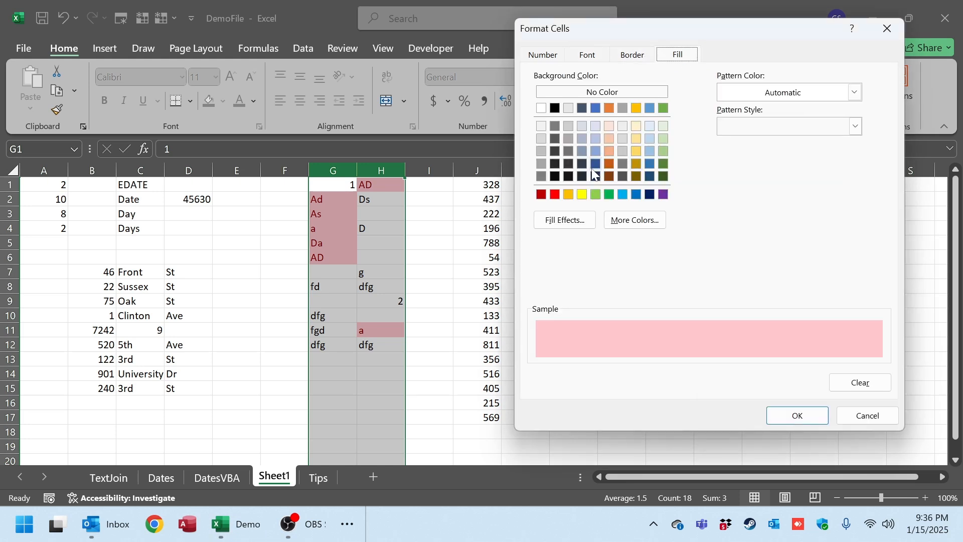
{"action": "left_click", "coordinate": [662, 196]}
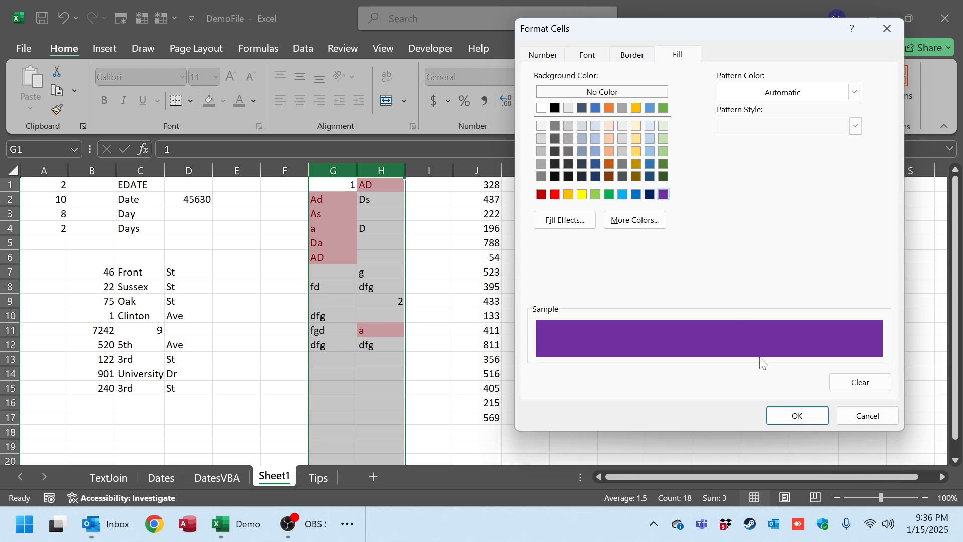
{"action": "left_click", "coordinate": [596, 195]}
{"action": "left_click", "coordinate": [793, 415]}
{"action": "left_click", "coordinate": [783, 388]}
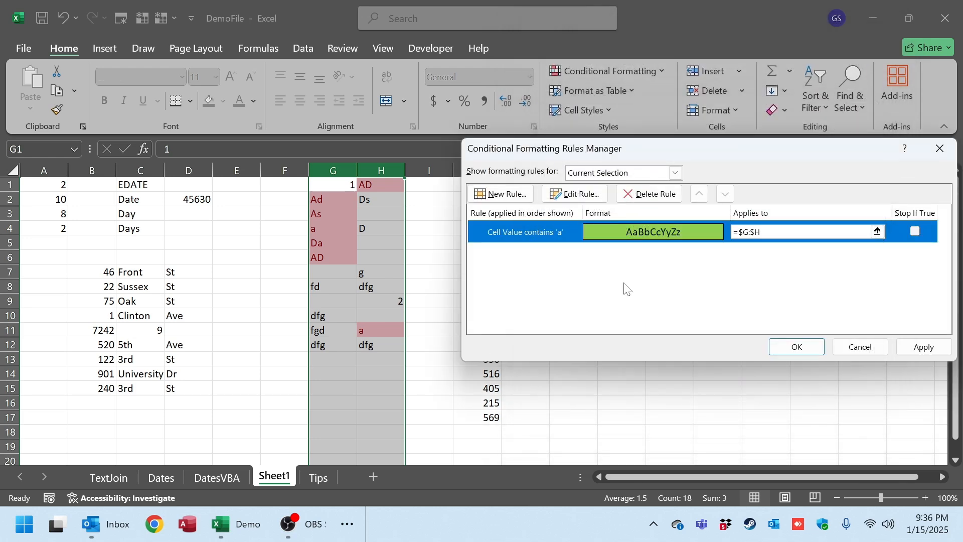
{"action": "left_click", "coordinate": [796, 347]}
Undo the text rule's formatting on columns G and H.
{"action": "left_click", "coordinate": [380, 242]}
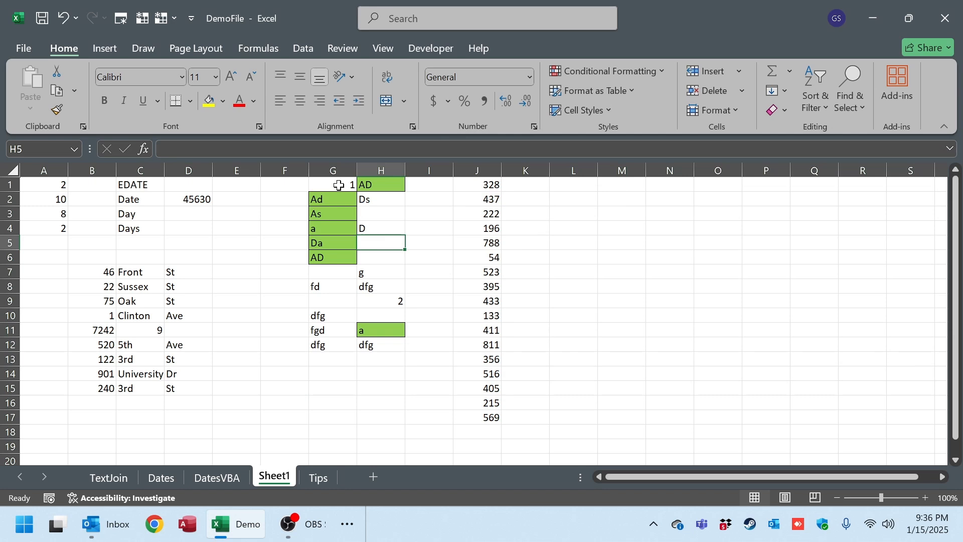
{"action": "key", "text": "ctrl+z"}
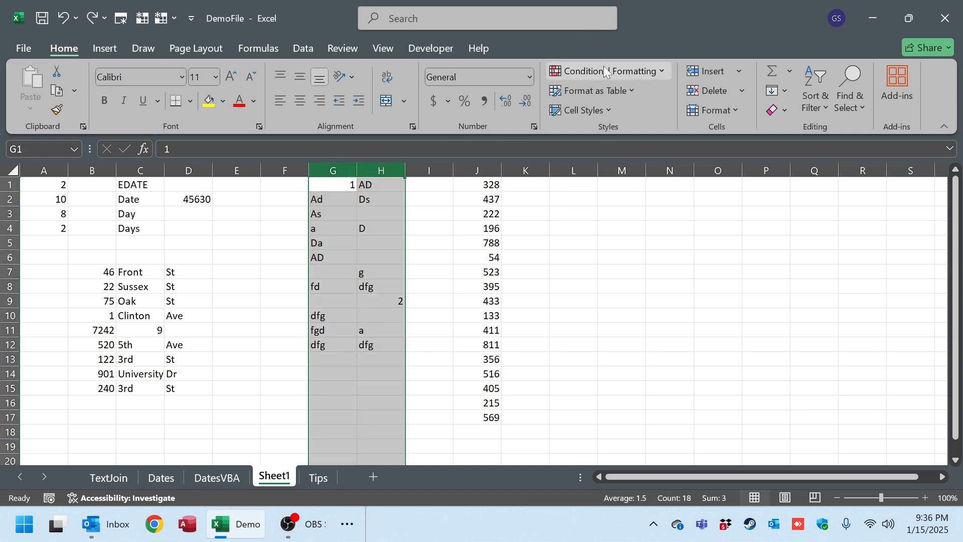
Create a custom rule for columns G and H that formats duplicate values, leaving its format unset.
{"action": "left_click", "coordinate": [624, 71]}
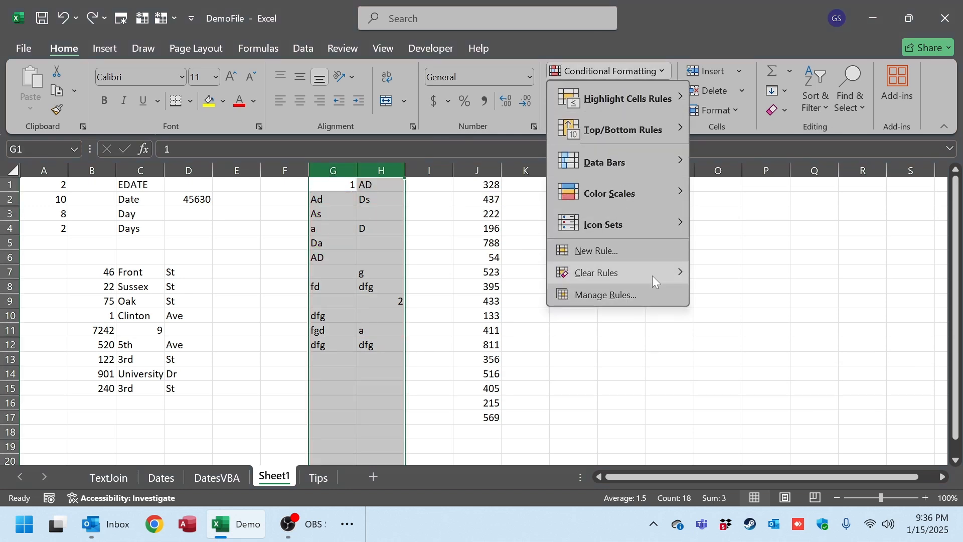
{"action": "mouse_move", "coordinate": [652, 275]}
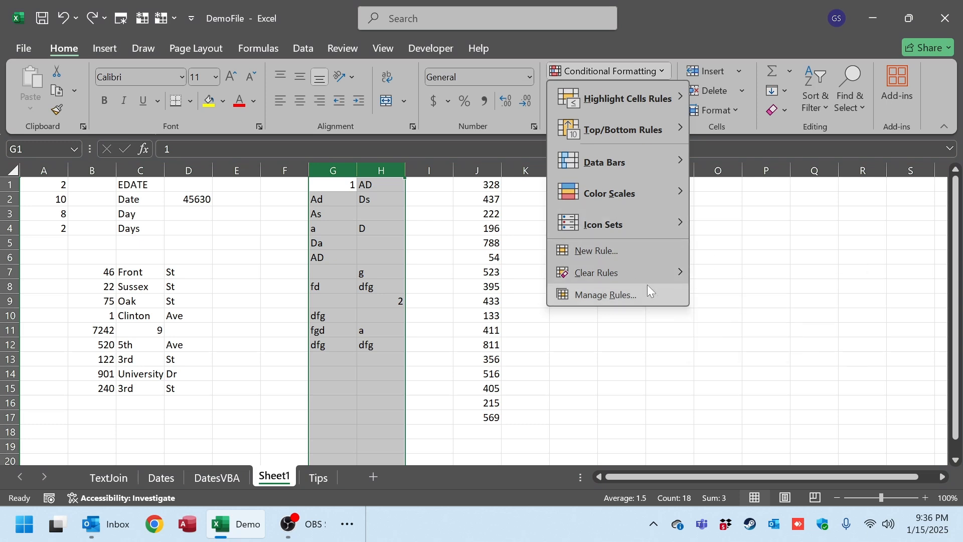
{"action": "left_click", "coordinate": [650, 253]}
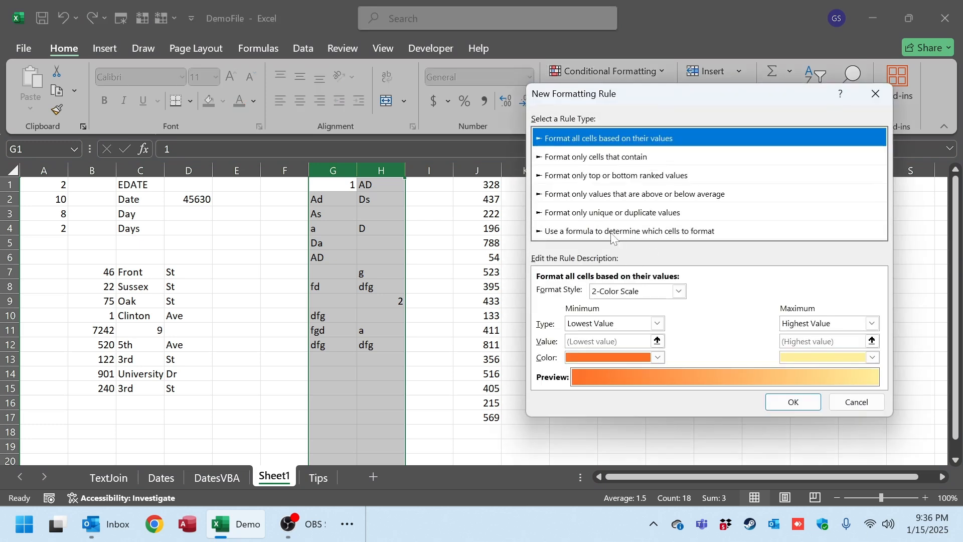
{"action": "left_click", "coordinate": [545, 232]}
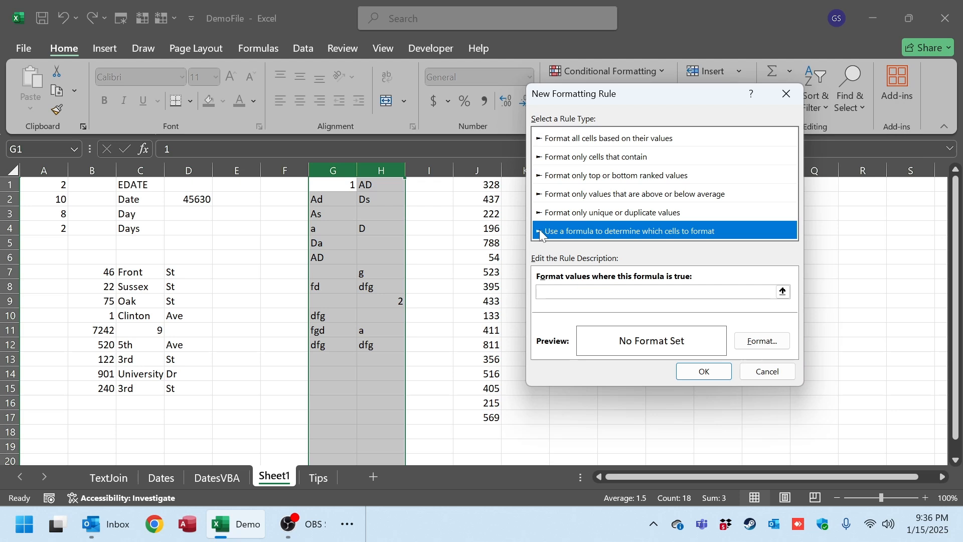
{"action": "left_click", "coordinate": [540, 216]}
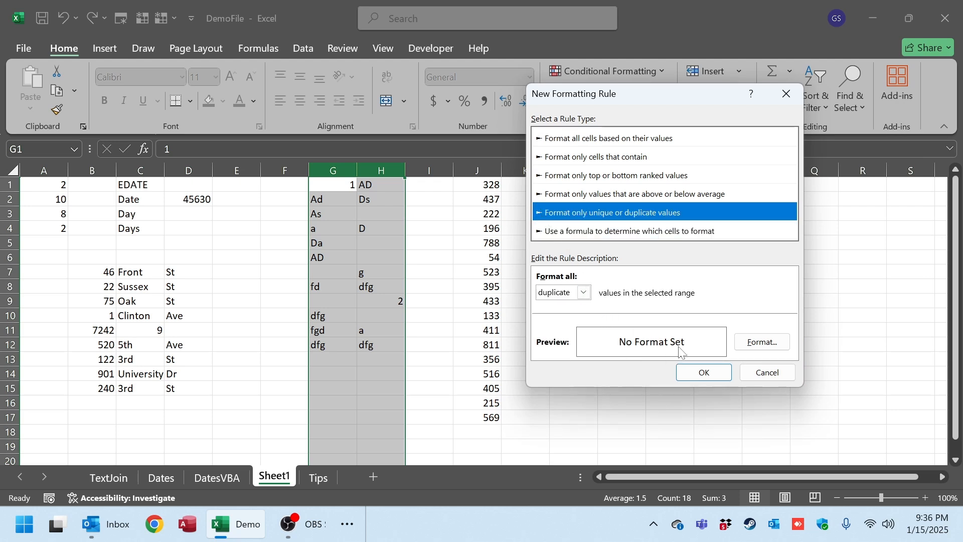
{"action": "left_click", "coordinate": [704, 372]}
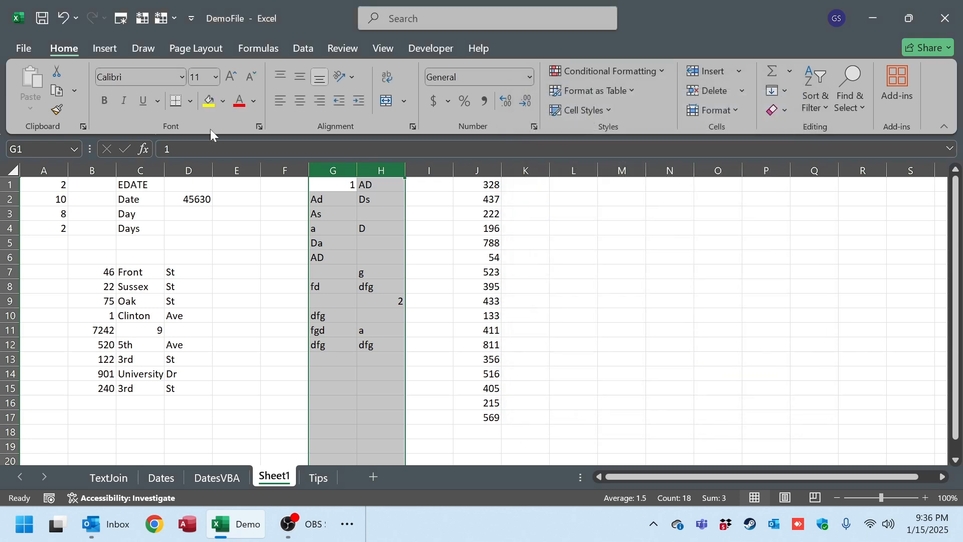
Highlight duplicate values in columns G and H with Light Red Fill with Dark Red Text.
{"action": "left_click", "coordinate": [650, 73]}
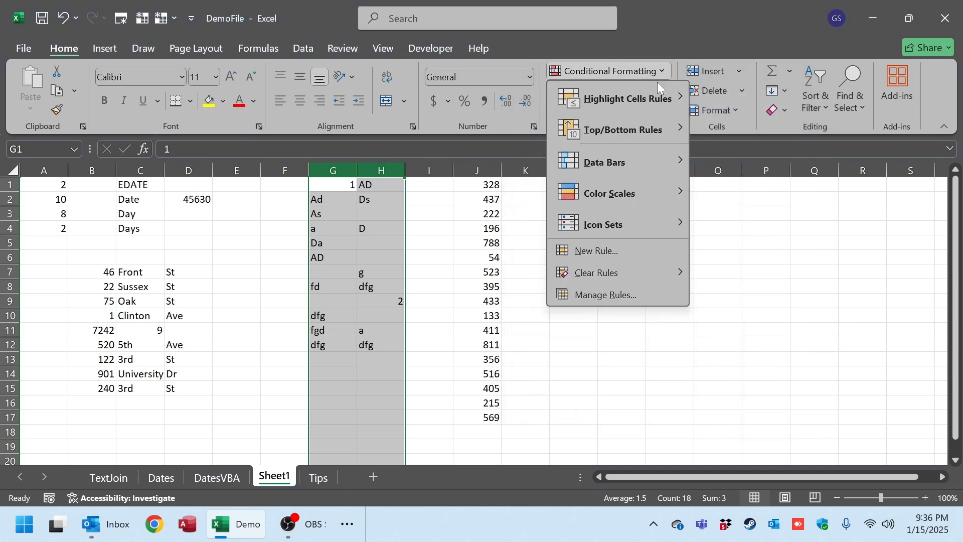
{"action": "mouse_move", "coordinate": [677, 100]}
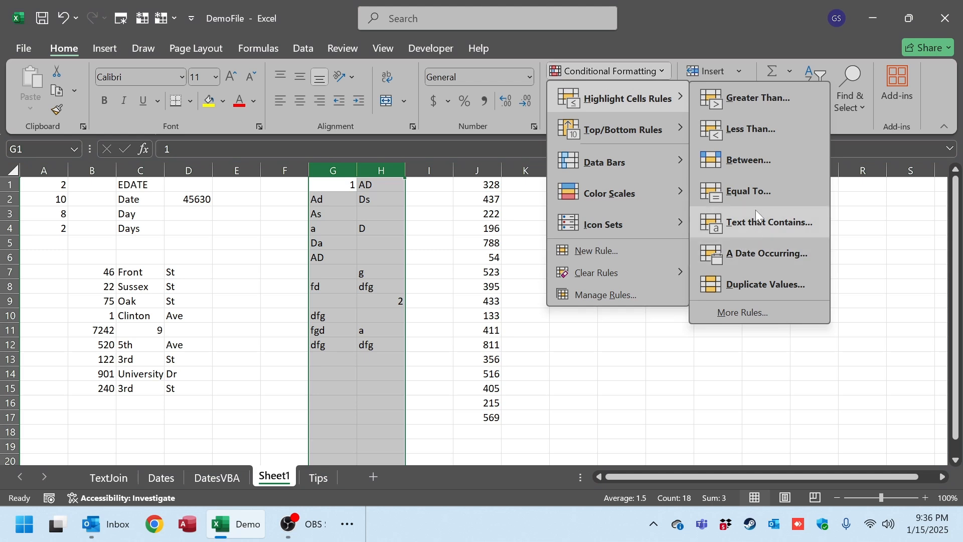
{"action": "left_click", "coordinate": [752, 284]}
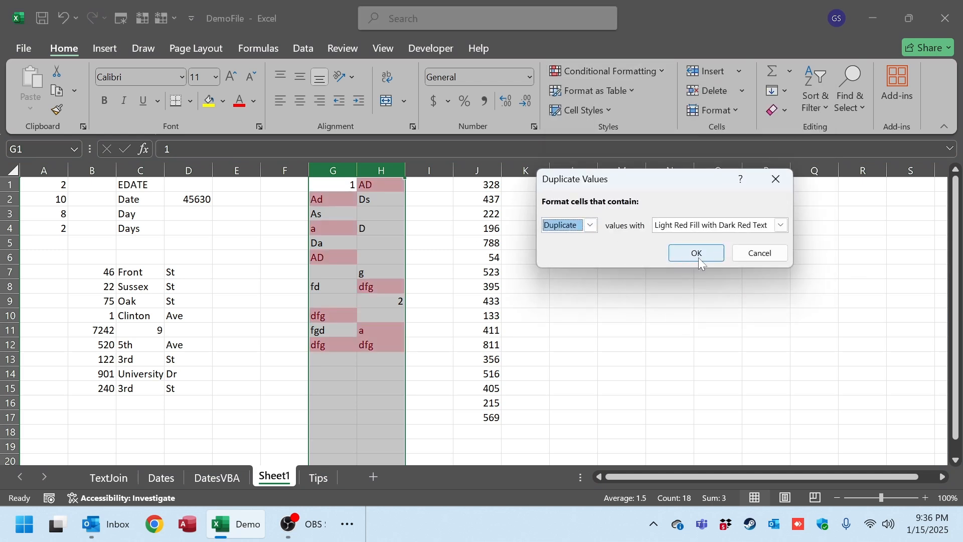
{"action": "left_click", "coordinate": [701, 263]}
{"action": "left_click", "coordinate": [383, 245]}
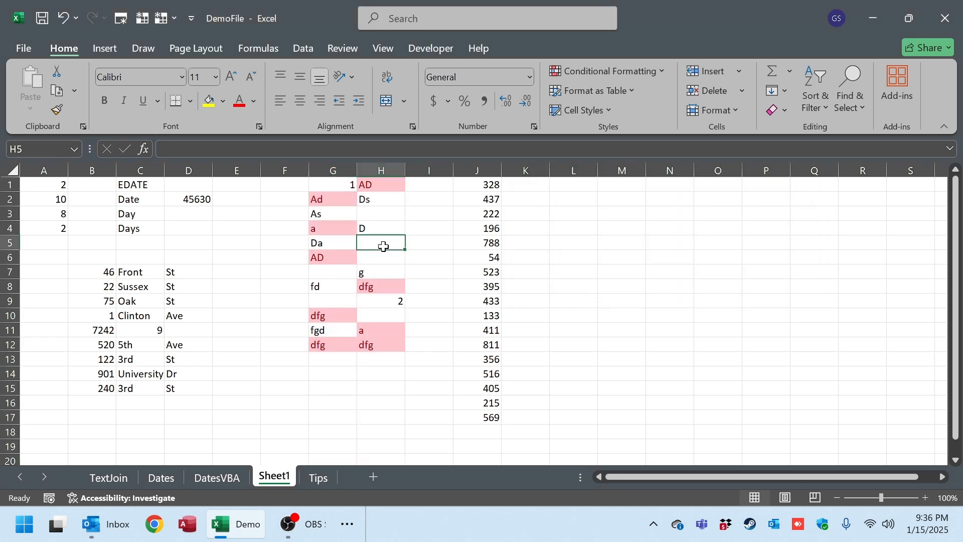
Replace the value in cell G4 with "y" to test the duplicate highlighting.
{"action": "left_click", "coordinate": [344, 229]}
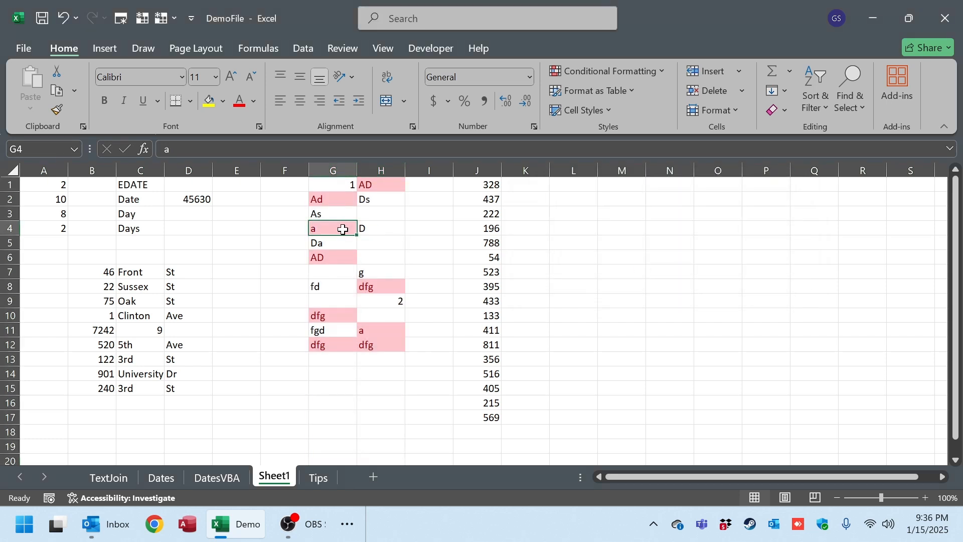
{"action": "type", "text": "y"}
{"action": "key", "text": "Return"}
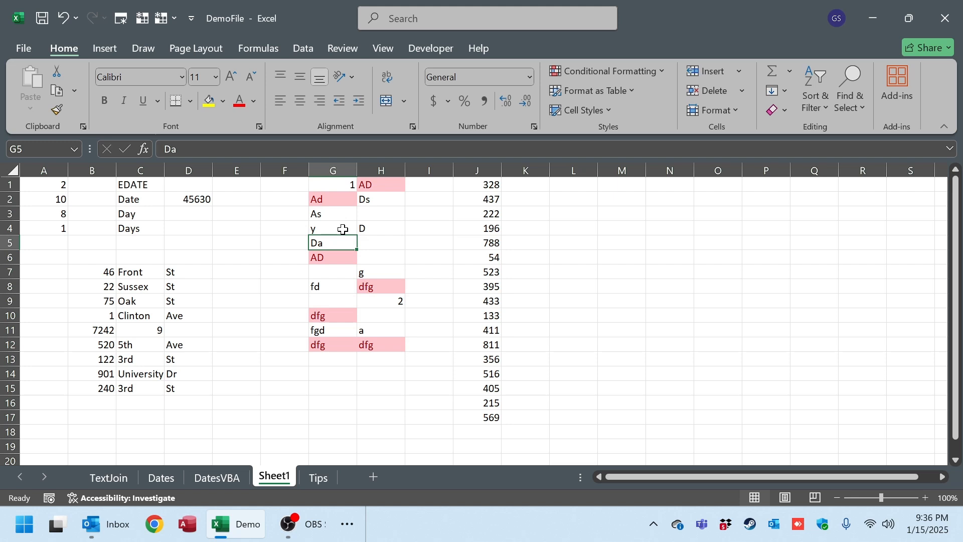
Apply blue gradient-fill data bars to column J.
{"action": "left_click", "coordinate": [477, 170]}
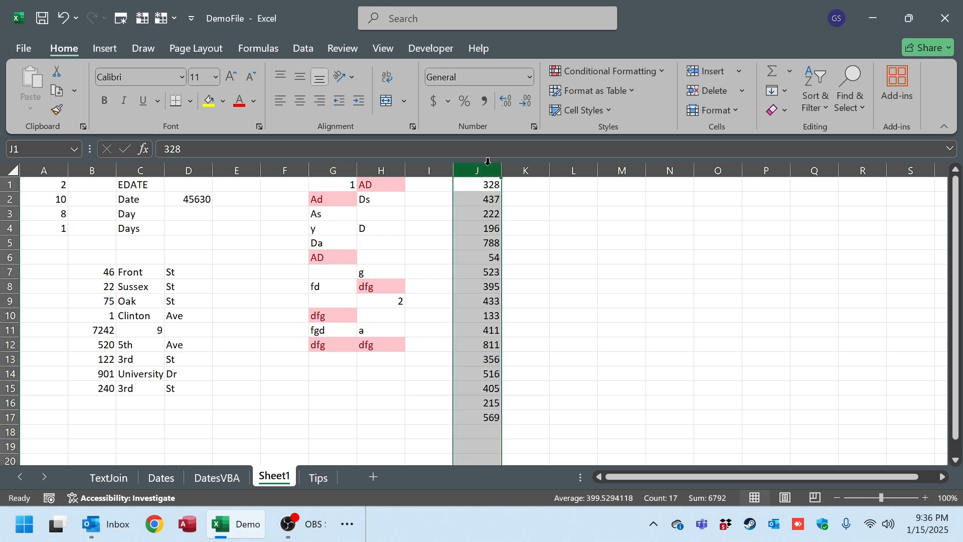
{"action": "left_click", "coordinate": [650, 72]}
{"action": "mouse_move", "coordinate": [678, 99]}
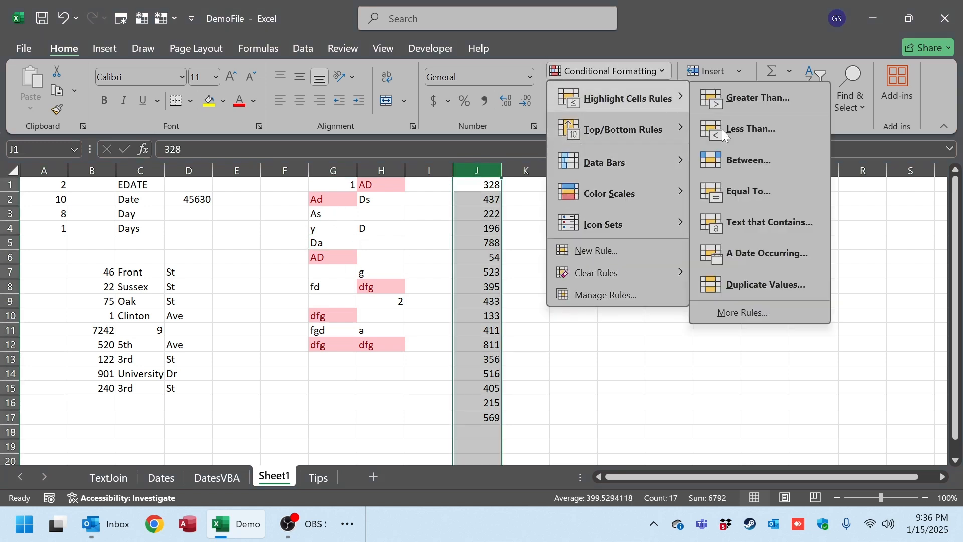
{"action": "mouse_move", "coordinate": [669, 138]}
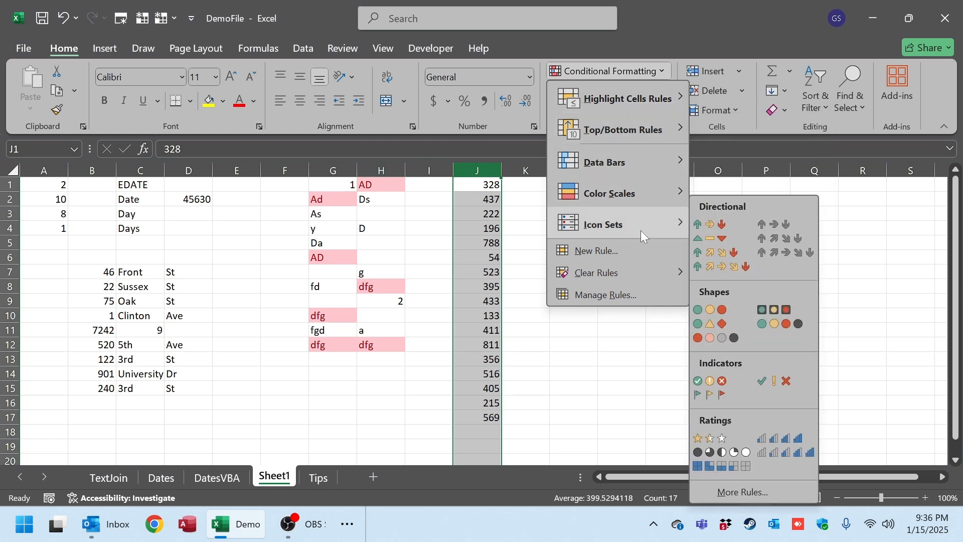
{"action": "mouse_move", "coordinate": [661, 201]}
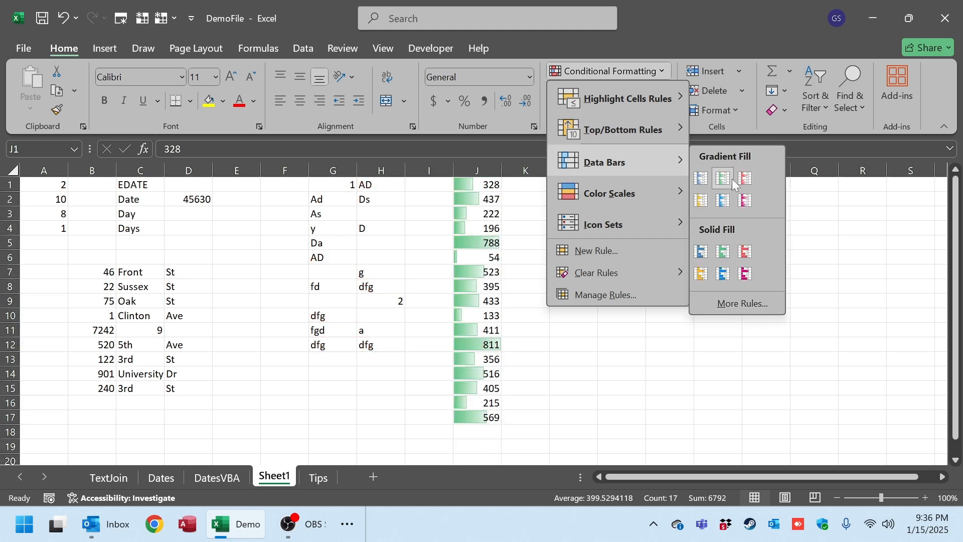
{"action": "left_click", "coordinate": [708, 184]}
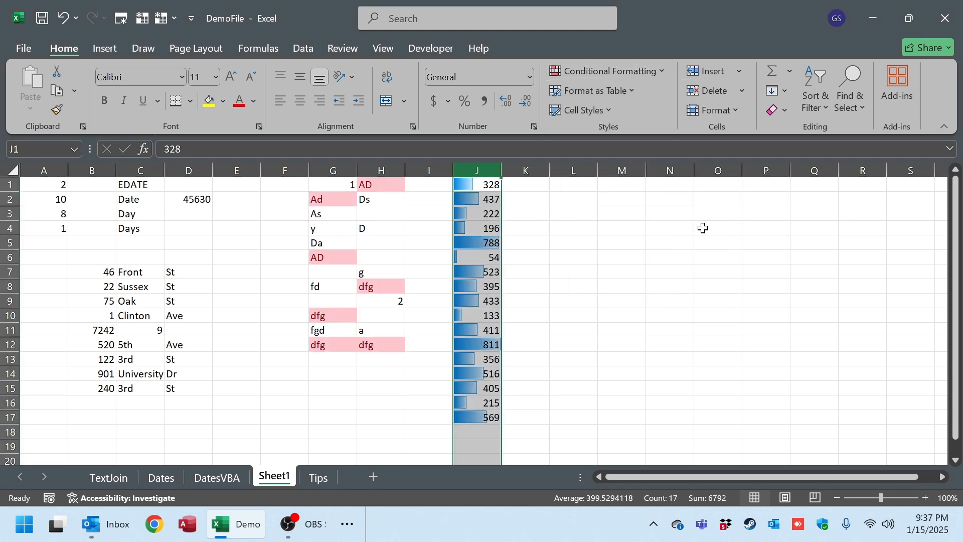
Enter 52 in cell J5 and replace it with 8000 to test how the data bars rescale.
{"action": "left_click", "coordinate": [469, 229]}
{"action": "left_click", "coordinate": [473, 242]}
{"action": "type", "text": "52"}
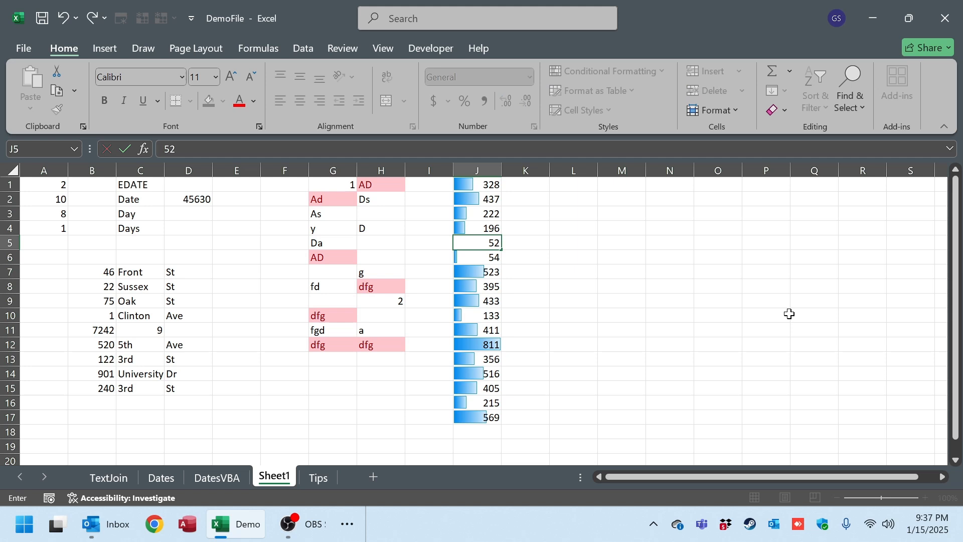
{"action": "key", "text": "Return"}
{"action": "key", "text": "Up"}
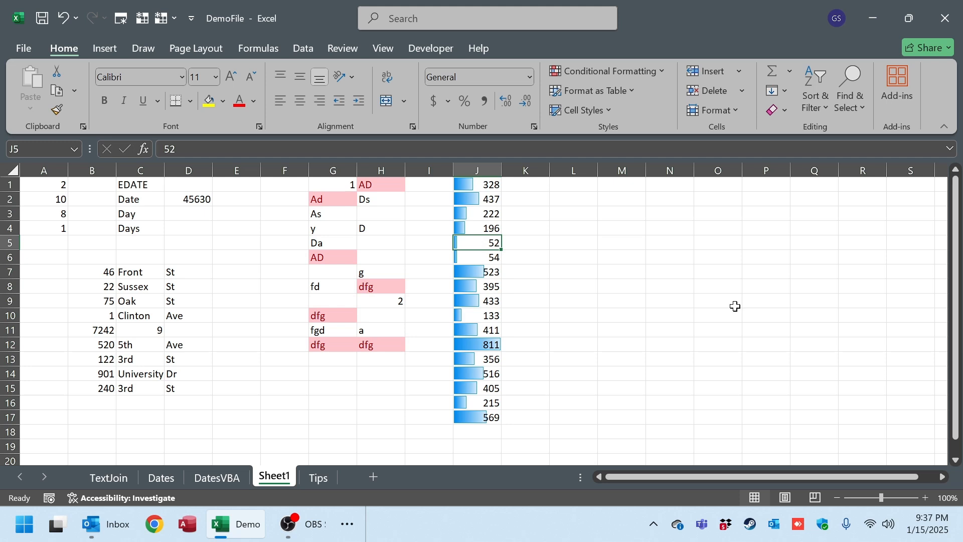
{"action": "type", "text": "8000"}
{"action": "key", "text": "Return"}
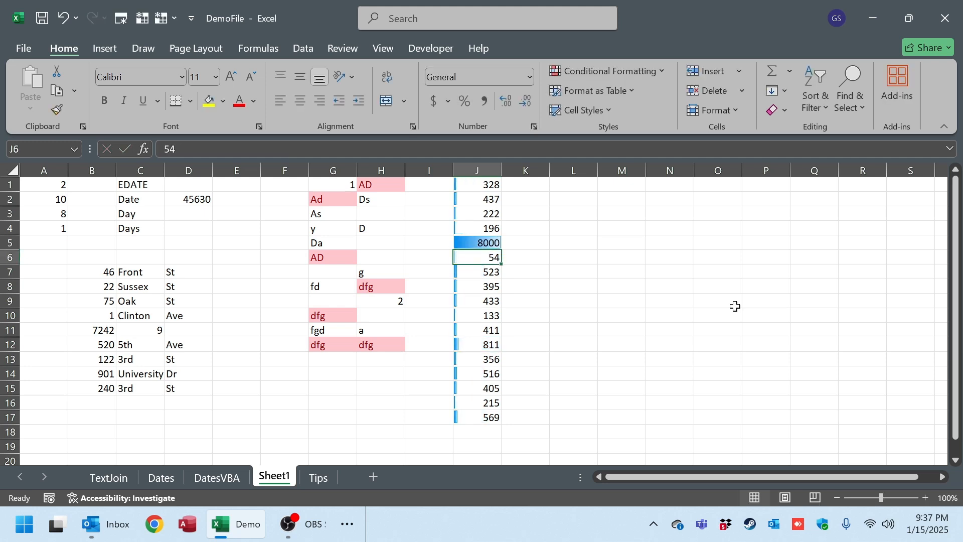
Change cell J5 to 800 and again to 1800, and compare the data bars across J1:J17.
{"action": "key", "text": "Up"}
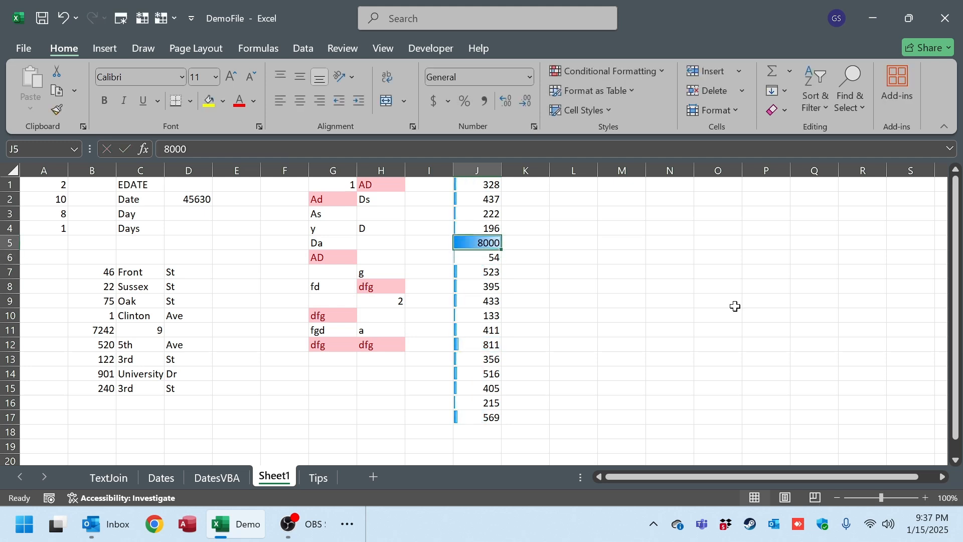
{"action": "key", "text": "F2"}
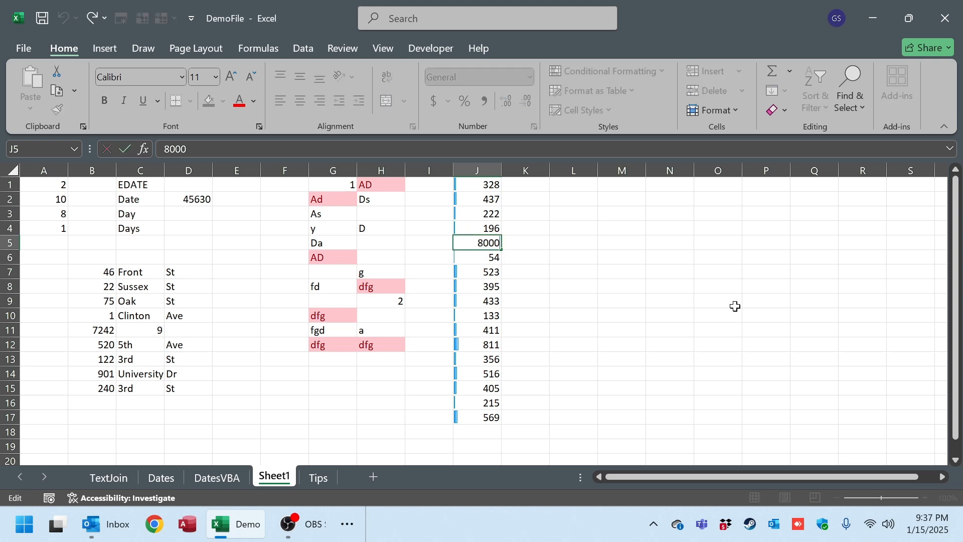
{"action": "key", "text": "BackSpace"}
{"action": "key", "text": "Return"}
{"action": "key", "text": "Up"}
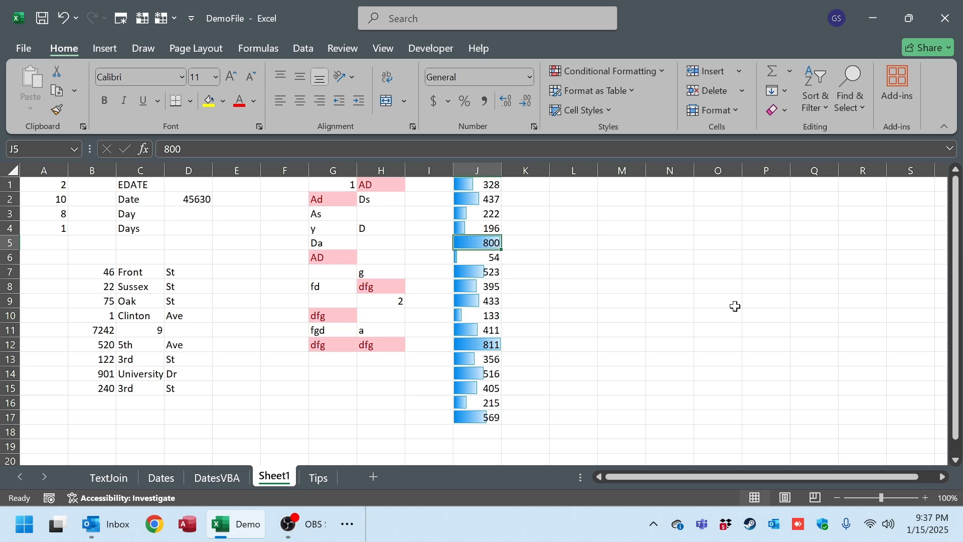
{"action": "type", "text": "1800"}
{"action": "key", "text": "Return"}
{"action": "key", "text": "Up"}
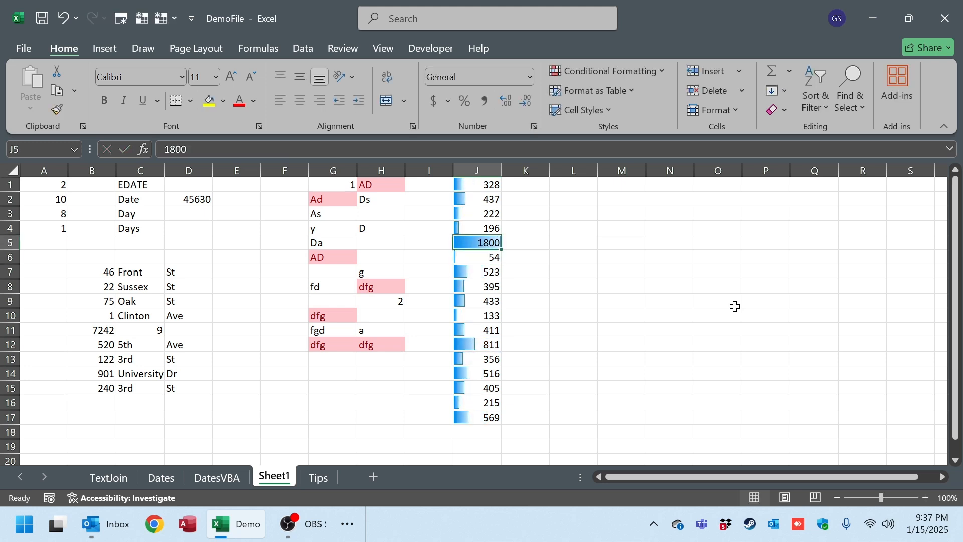
{"action": "left_click_drag", "start_coordinate": [495, 183], "coordinate": [481, 168]}
{"action": "left_click", "coordinate": [487, 416]}
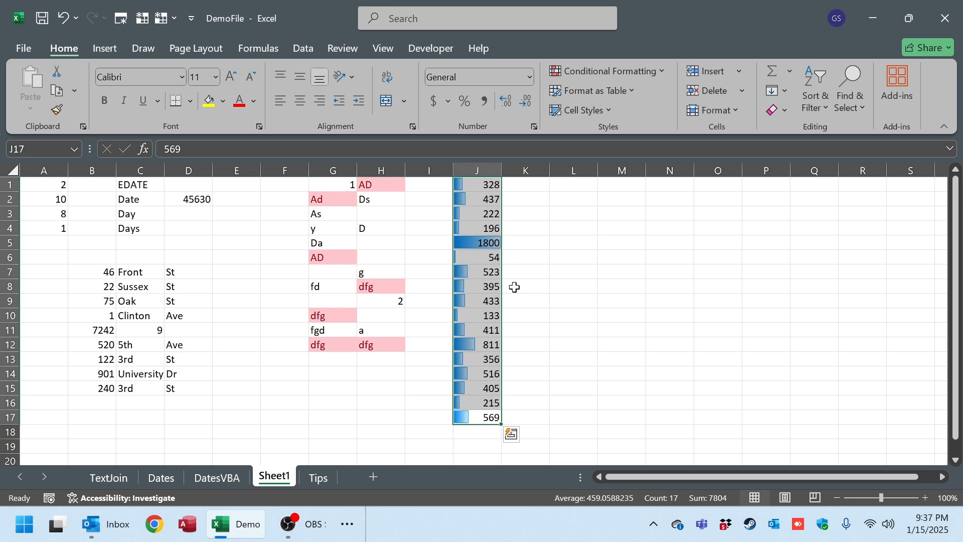
Enter 55 in cells J5 and J12.
{"action": "left_click", "coordinate": [488, 248]}
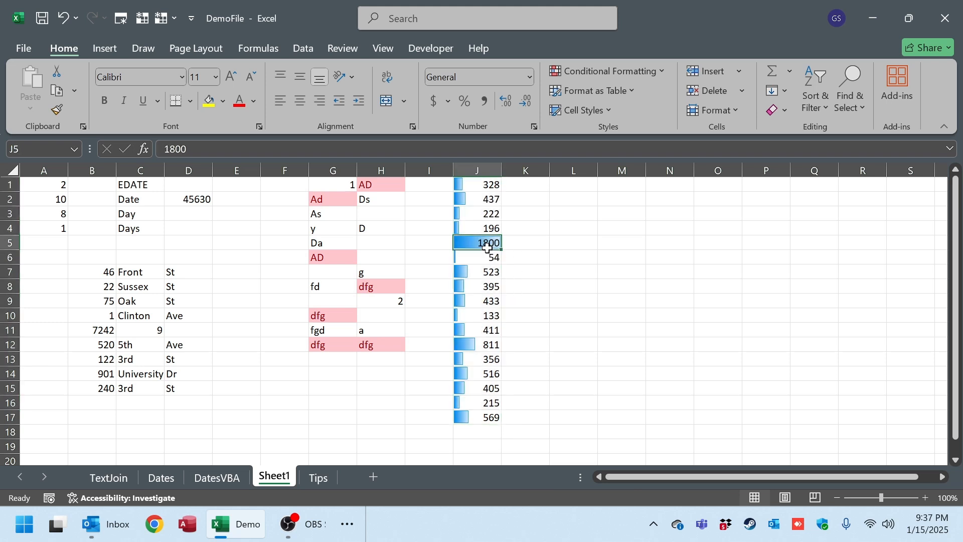
{"action": "type", "text": "55"}
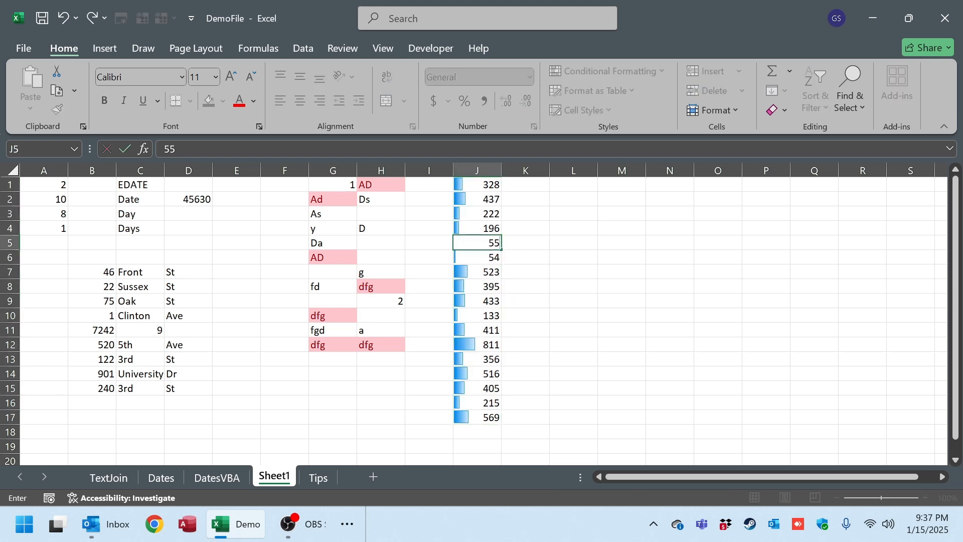
{"action": "key", "text": "Return"}
{"action": "key", "text": "Down"}
{"action": "key", "text": "Down"}
{"action": "key", "text": "Down"}
{"action": "key", "text": "Down"}
{"action": "key", "text": "Down"}
{"action": "key", "text": "Down"}
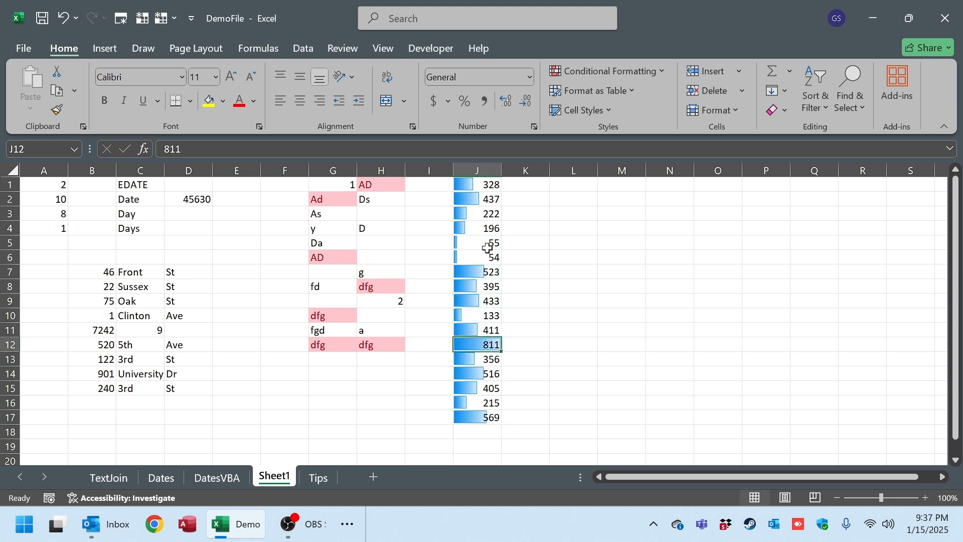
{"action": "type", "text": "55"}
{"action": "key", "text": "Return"}
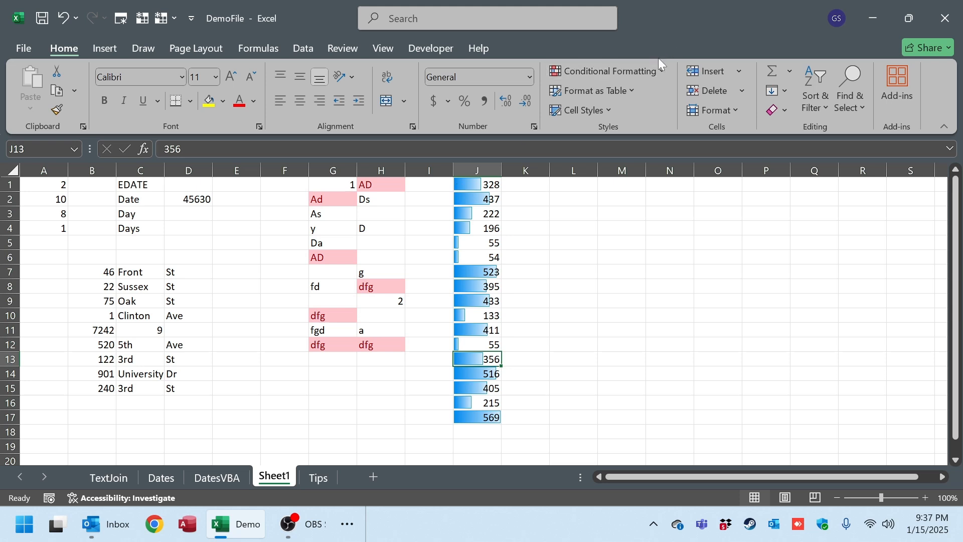
Open column J's data bar rule for editing and set the bar fill color to the standard orange.
{"action": "left_click", "coordinate": [650, 72]}
{"action": "mouse_move", "coordinate": [604, 281]}
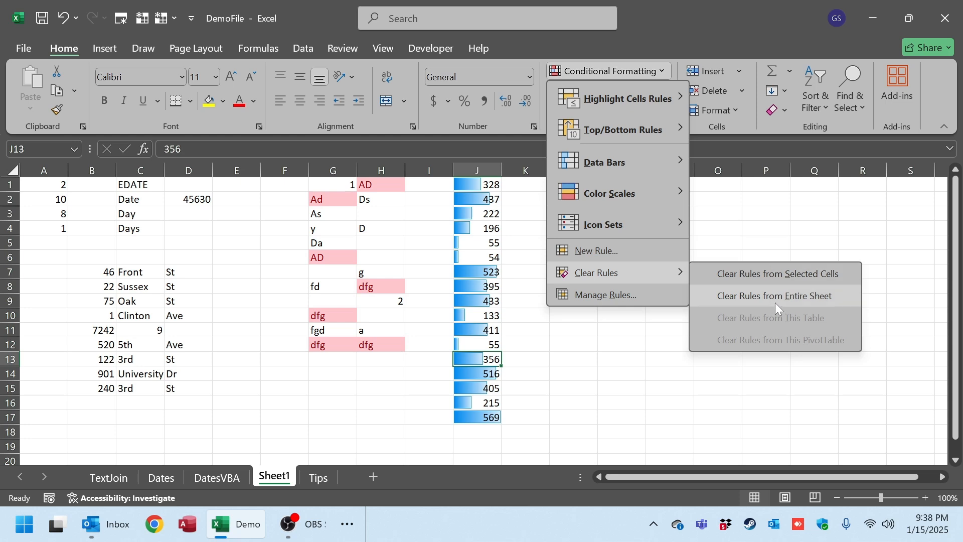
{"action": "left_click", "coordinate": [590, 295]}
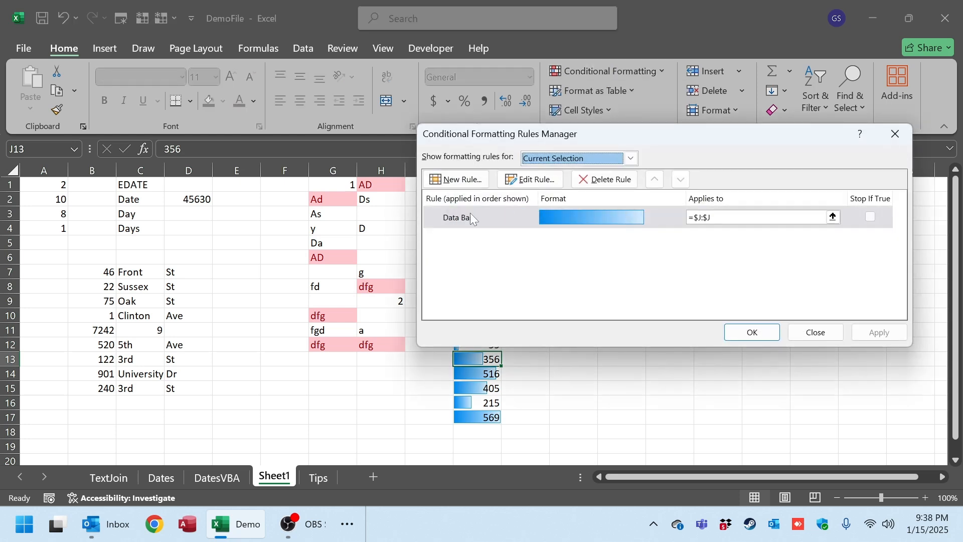
{"action": "left_click", "coordinate": [616, 215]}
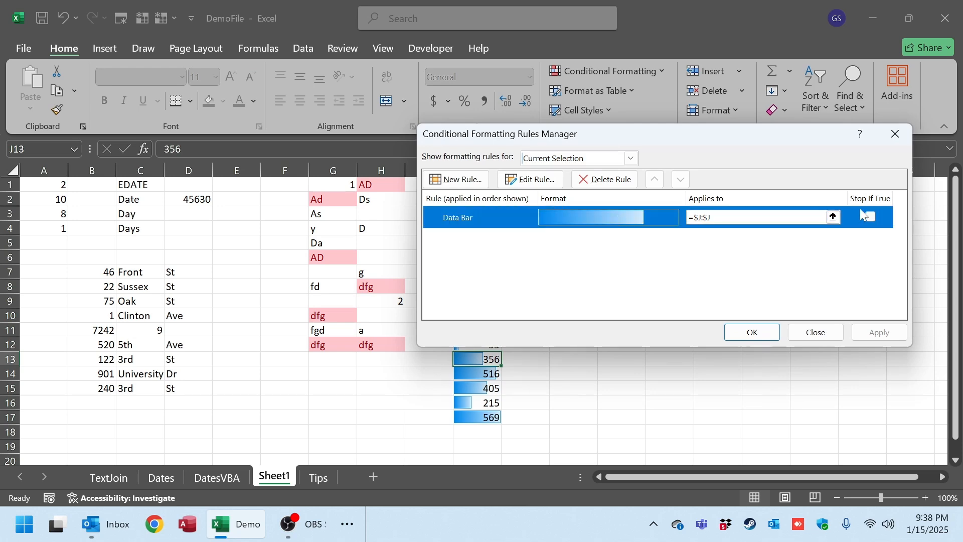
{"action": "double_click", "coordinate": [512, 225]}
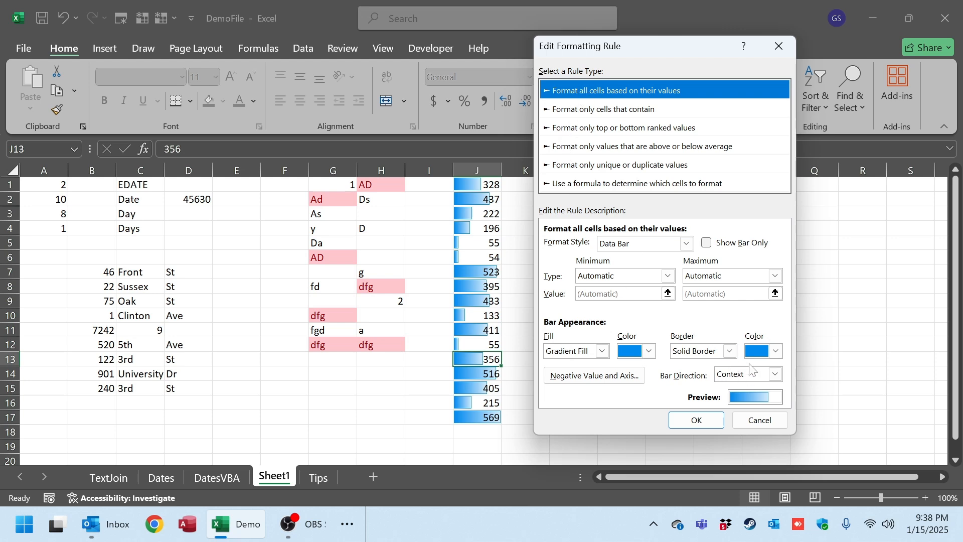
{"action": "left_click", "coordinate": [649, 351]}
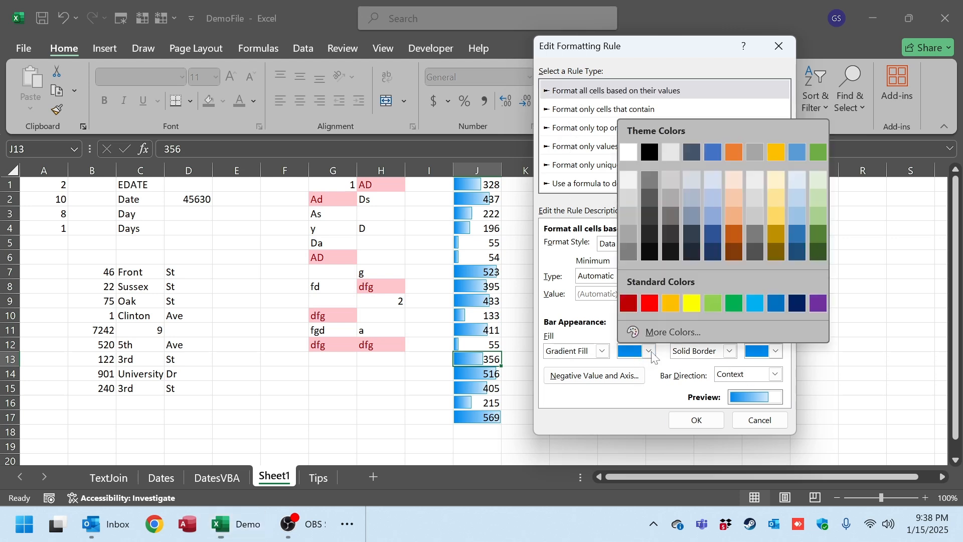
{"action": "left_click", "coordinate": [669, 301]}
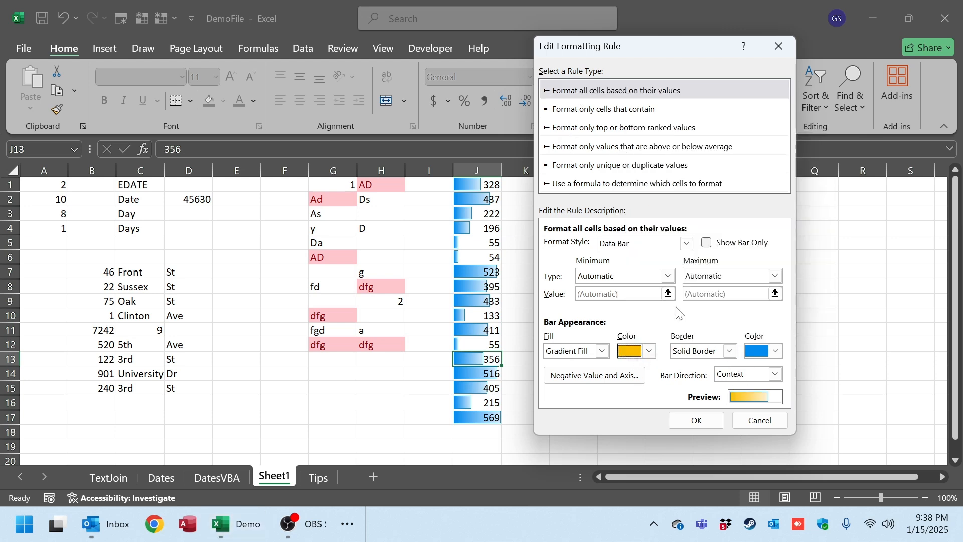
Set the data bars' border color to black and apply the edited rule to column J.
{"action": "left_click", "coordinate": [777, 351]}
{"action": "left_click", "coordinate": [773, 249]}
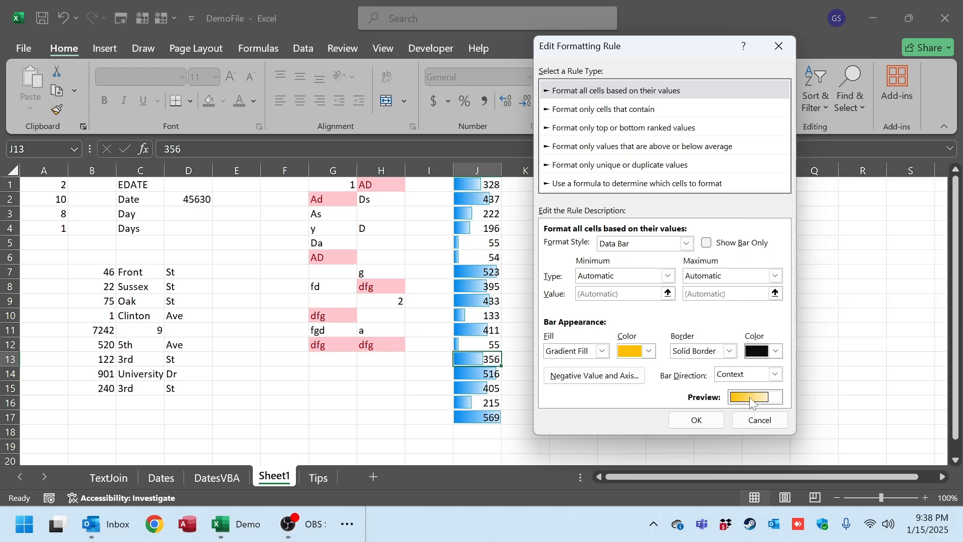
{"action": "left_click", "coordinate": [701, 422]}
{"action": "left_click", "coordinate": [759, 332]}
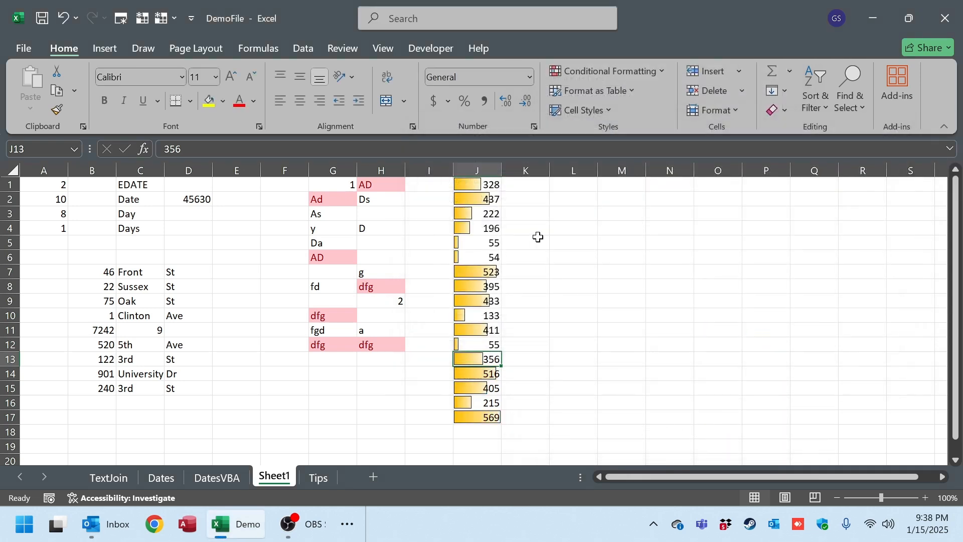
{"action": "left_click", "coordinate": [538, 237]}
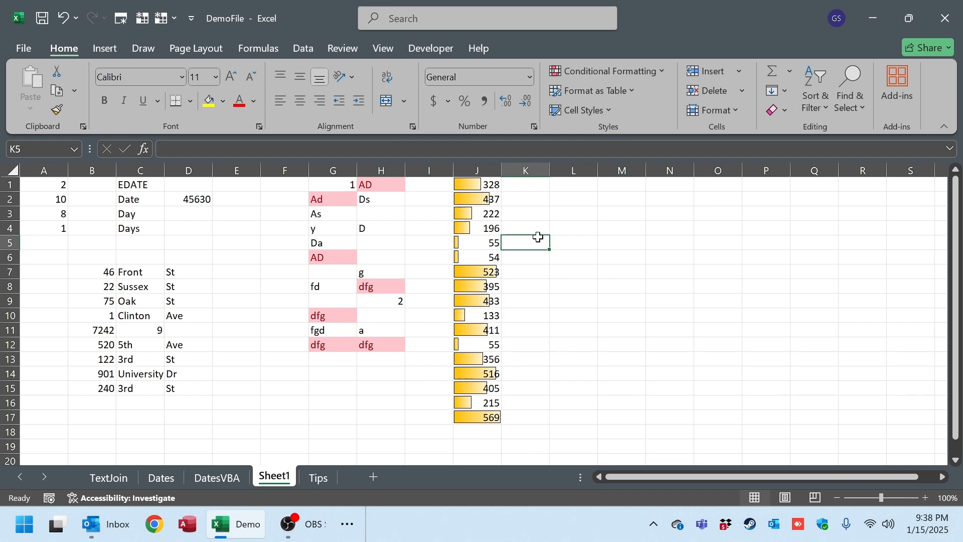